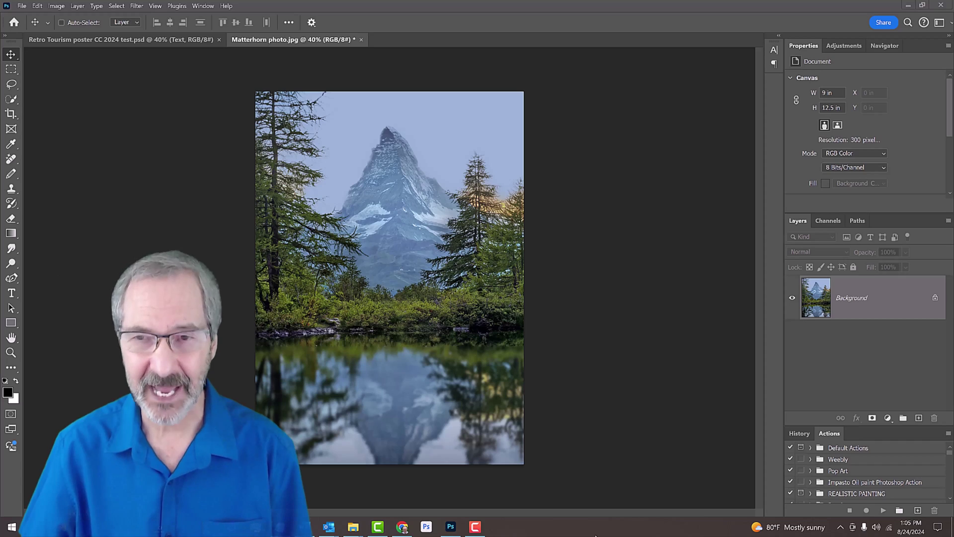
Check the photo's image size, then convert the background layer into smart object Layer 0
key("alt+ctrl+i")
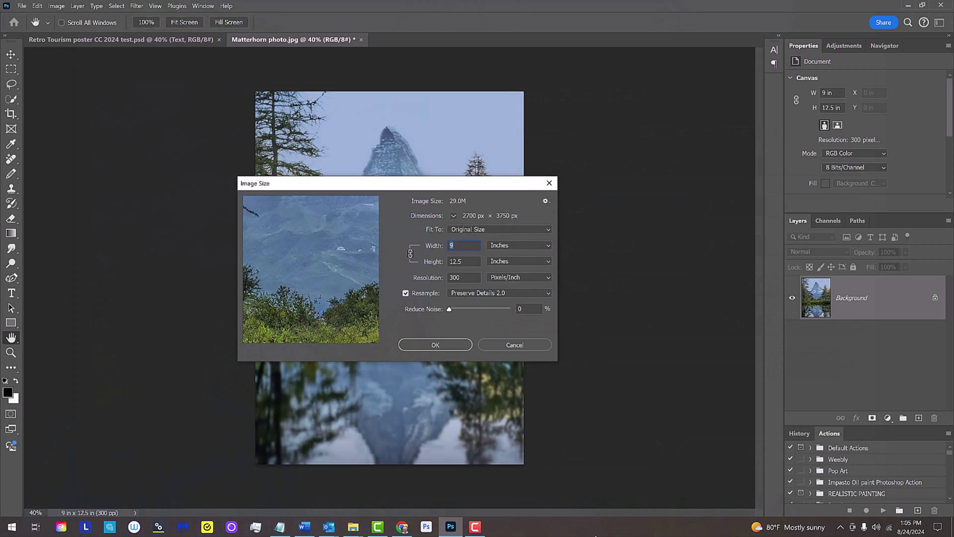
key("Return")
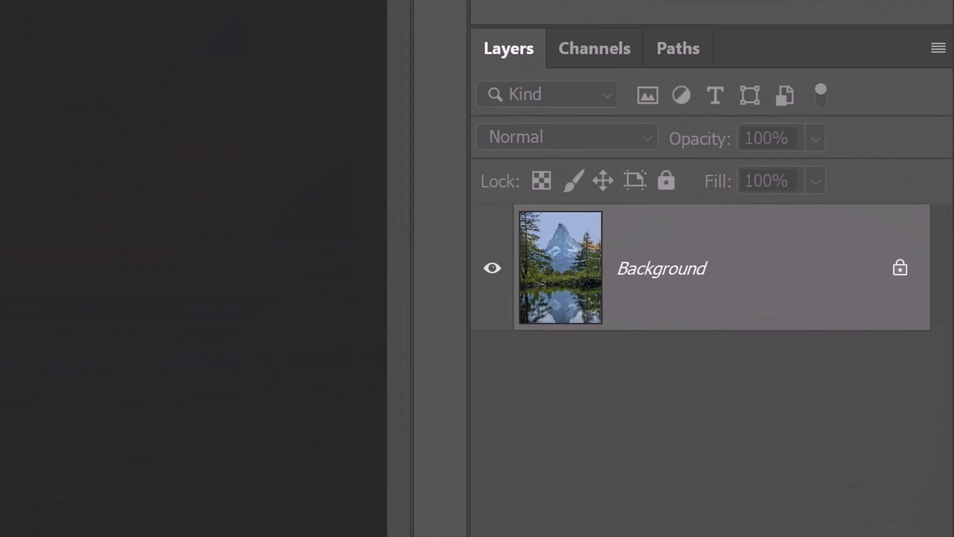
left_click(938, 42)
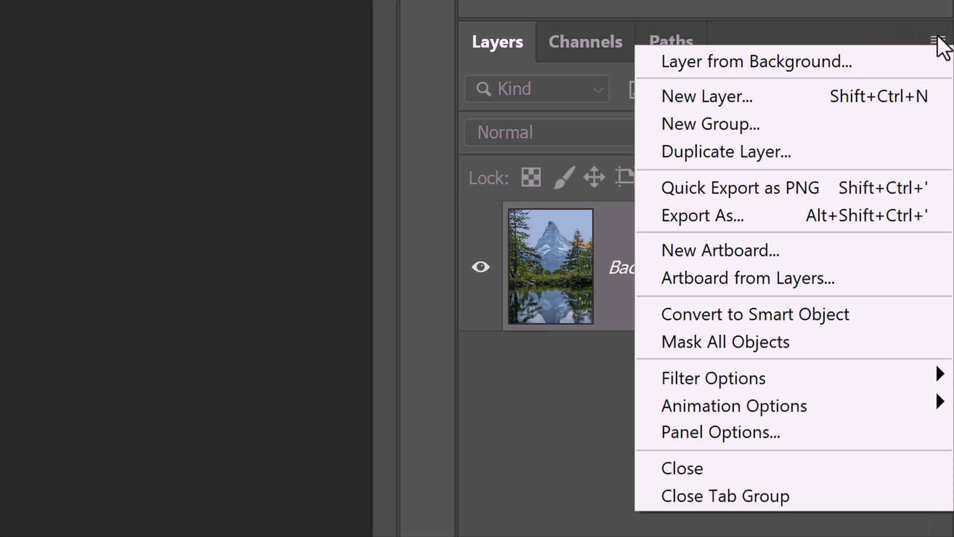
left_click(751, 313)
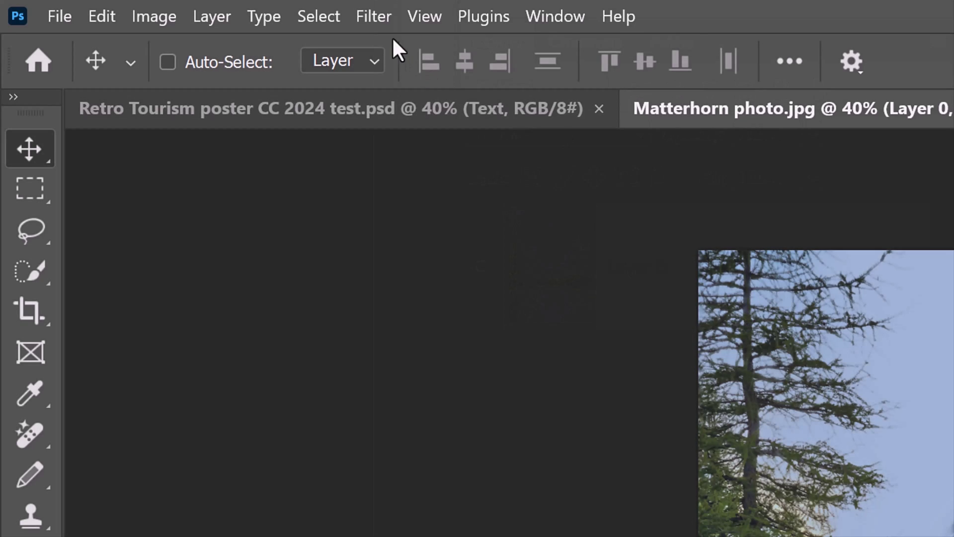
Apply the Cutout filter with 8 levels, edge simplicity 6 and edge fidelity 1
left_click(378, 20)
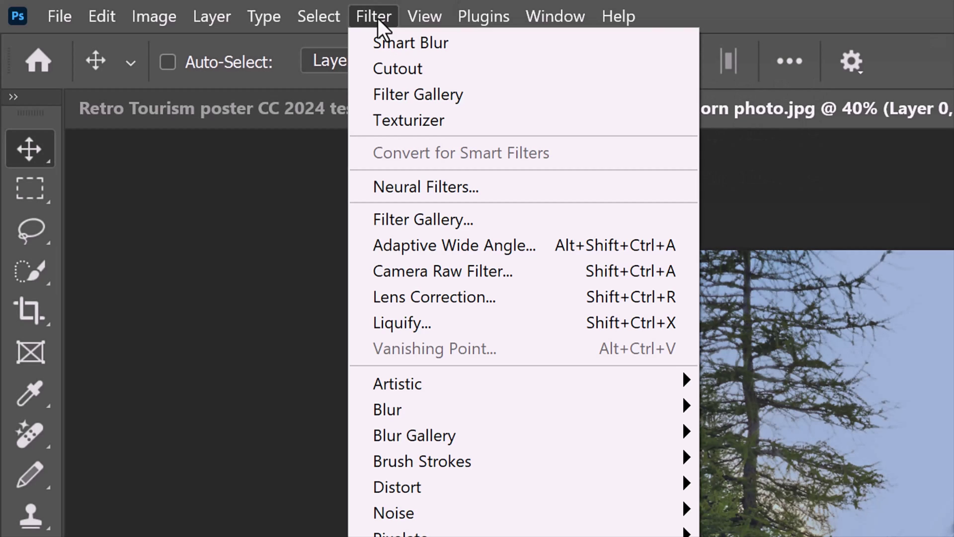
mouse_move(146, 140)
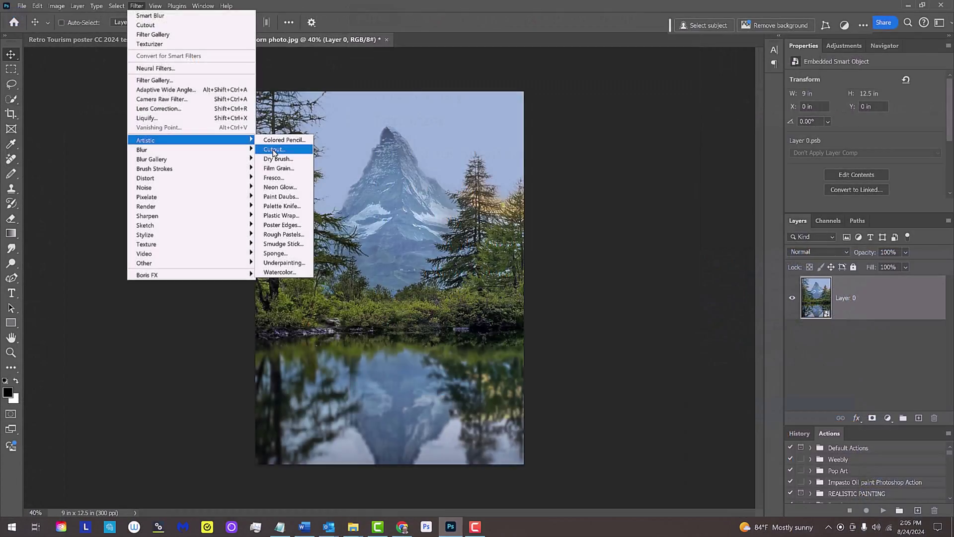
left_click(745, 410)
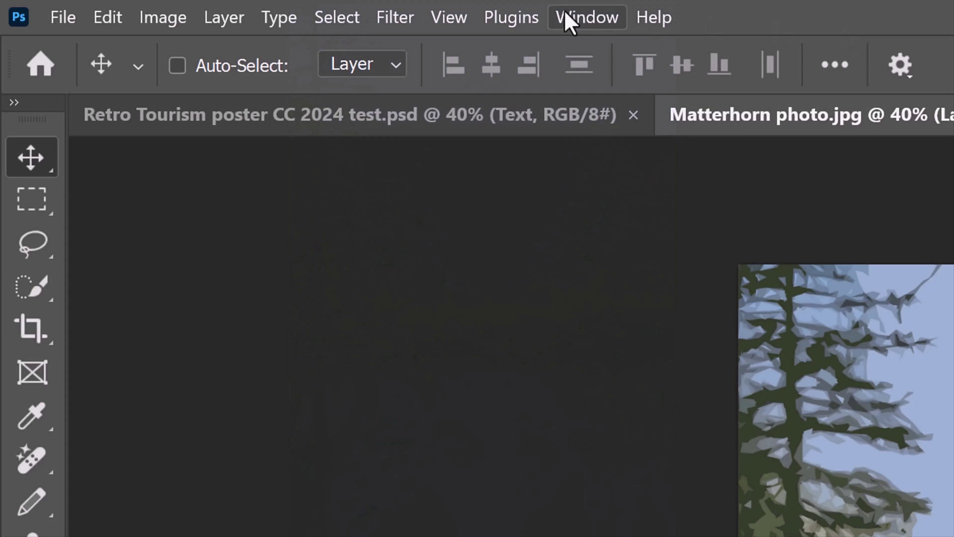
Add Smart Blur with radius 63, threshold 32, High quality and Overlay Edge mode
left_click(396, 17)
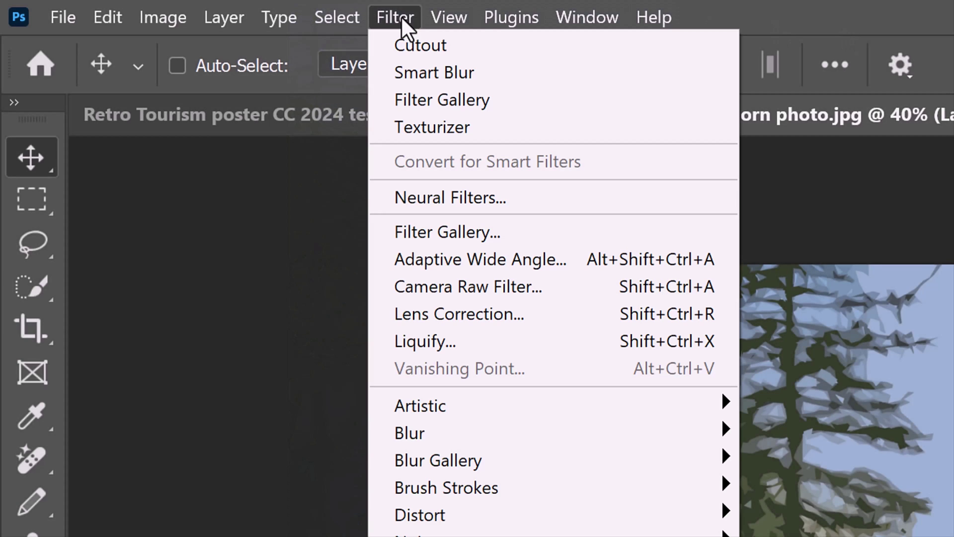
mouse_move(410, 218)
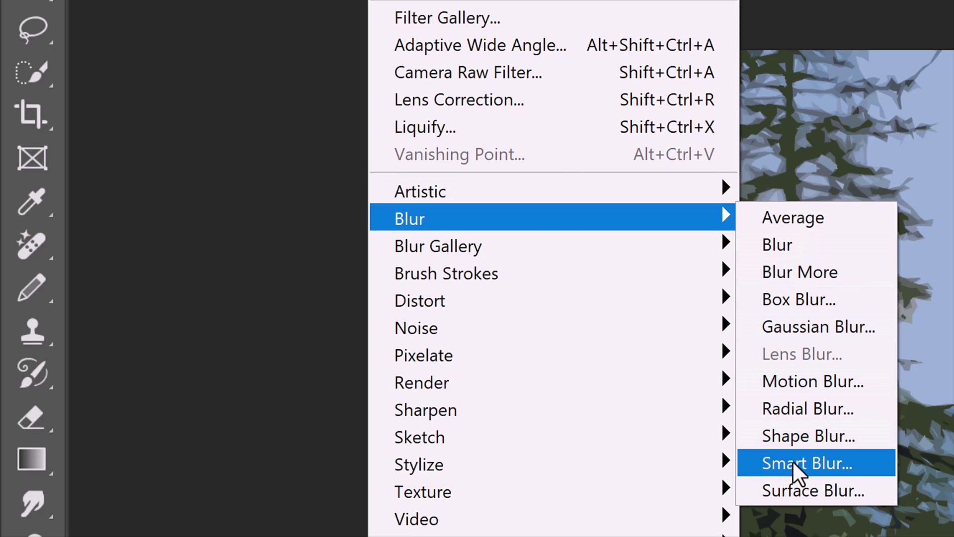
left_click(795, 463)
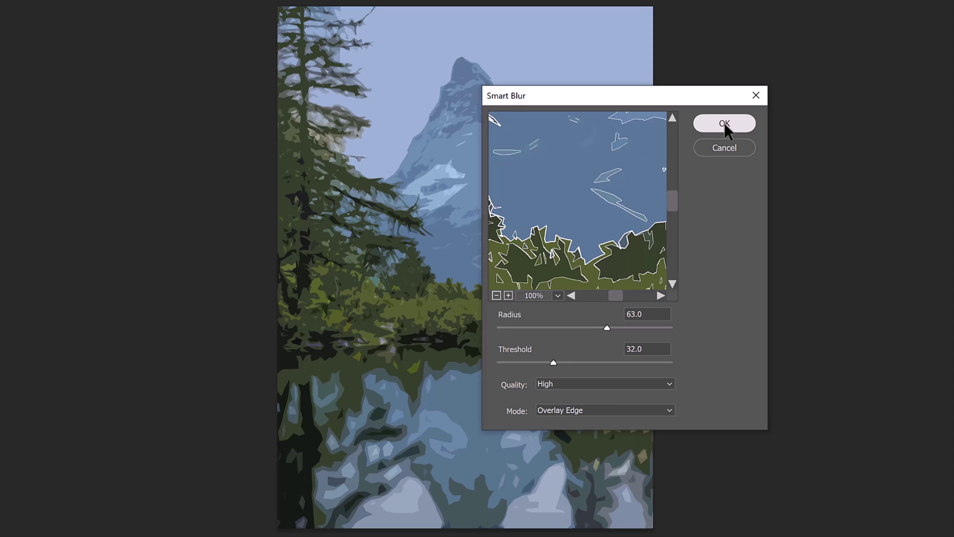
left_click(724, 122)
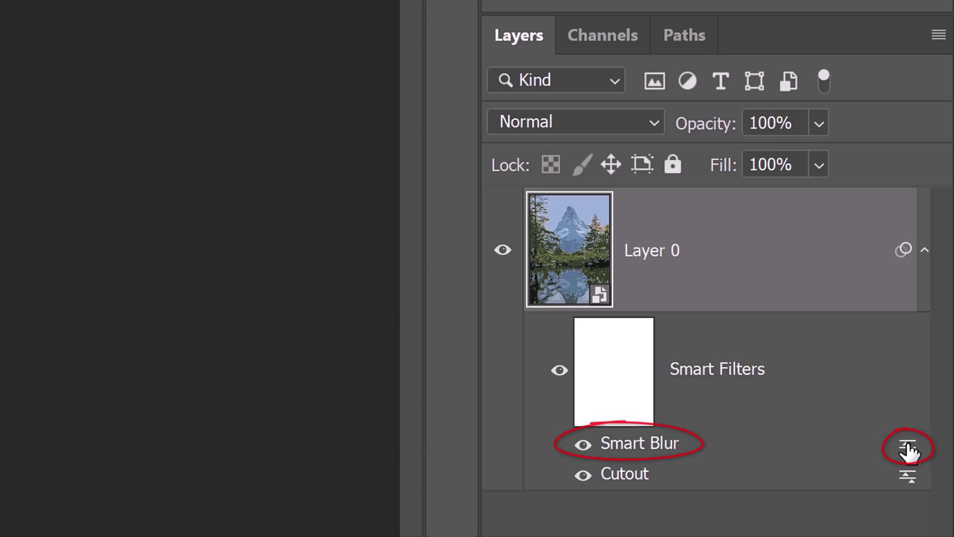
Switch the Smart Blur filter's blending options mode to Overlay
double_click(908, 449)
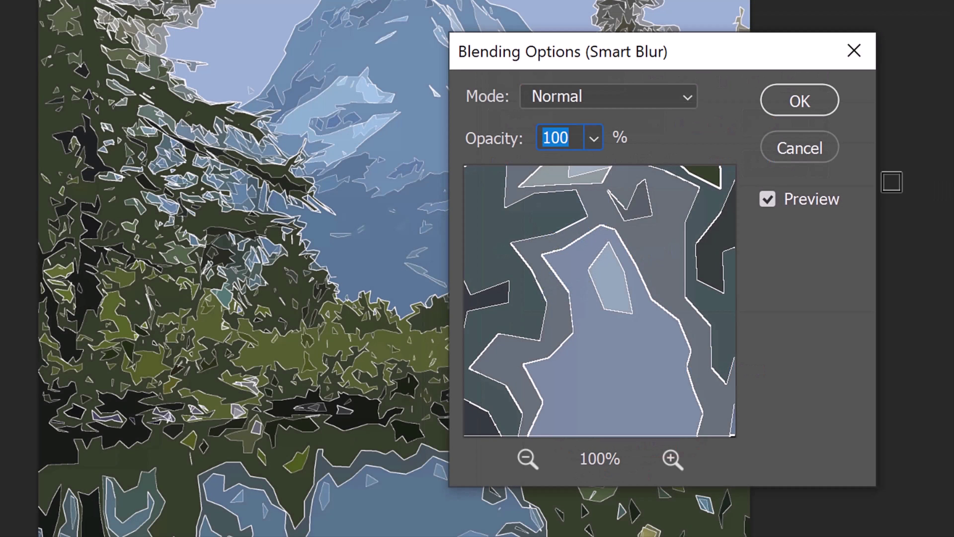
left_click(689, 95)
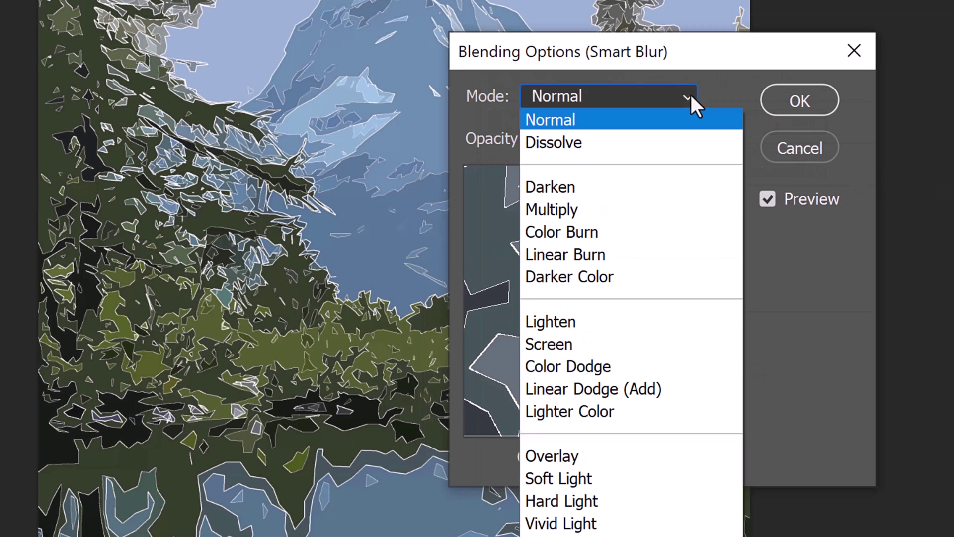
left_click(547, 455)
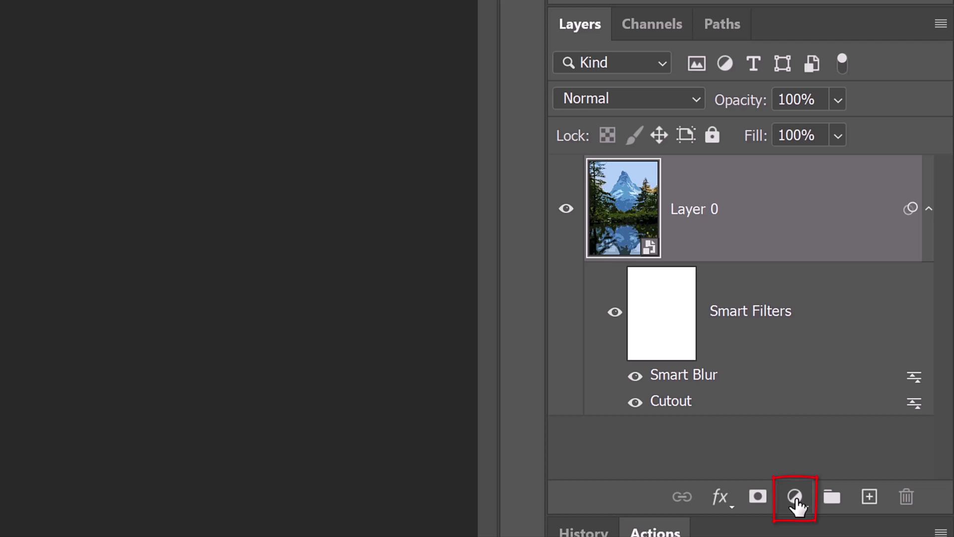
Add a Vibrance adjustment layer, Vibrance 1, with saturation 60
left_click(795, 497)
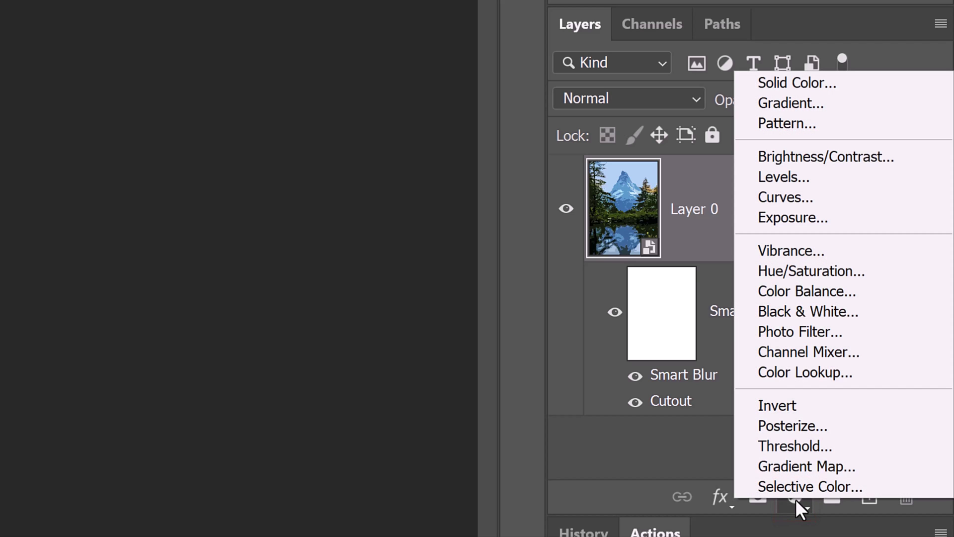
left_click(783, 246)
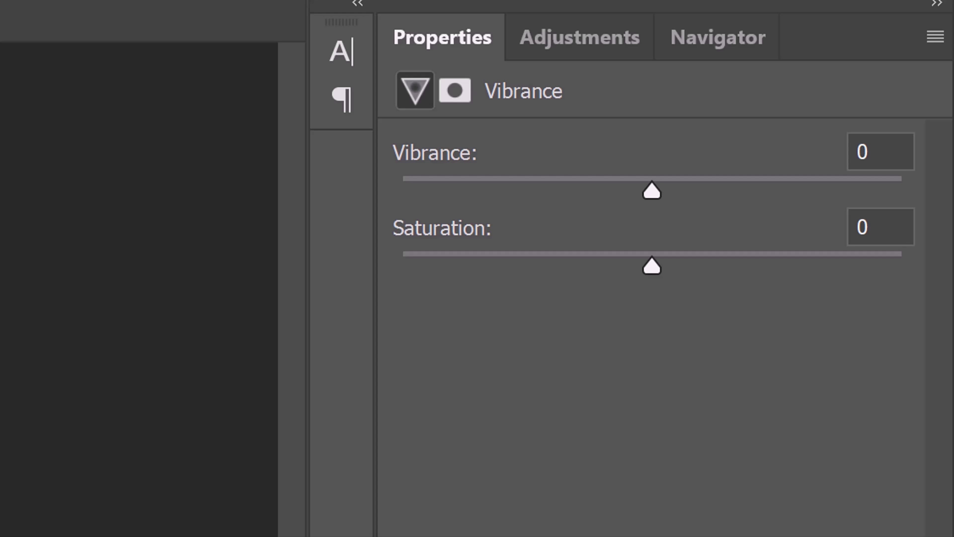
left_click(887, 231)
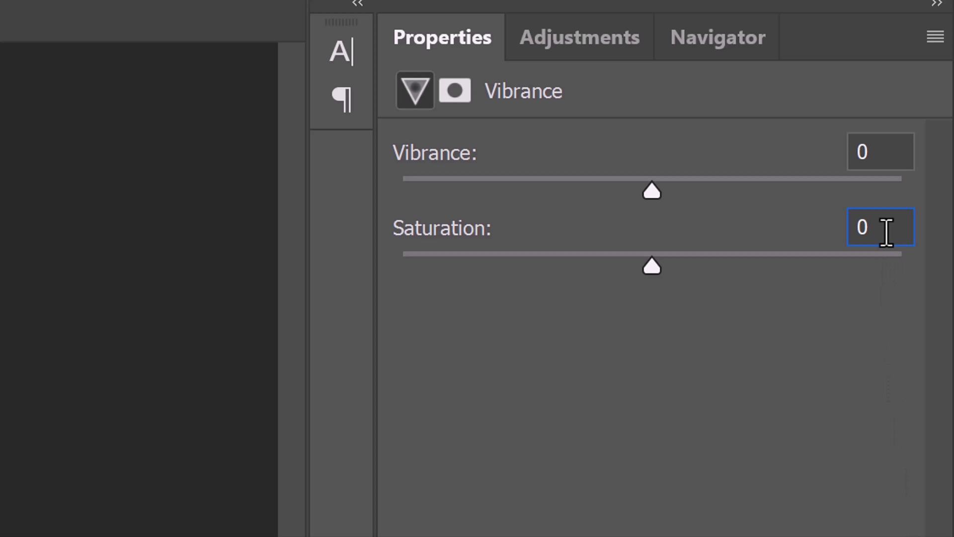
type("60")
key("Return")
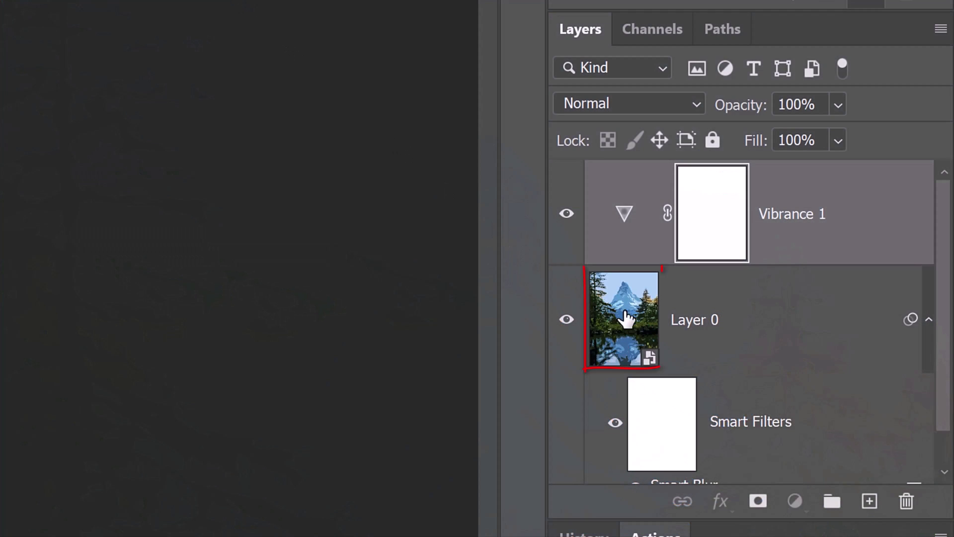
On Layer 0, select the Matterhorn peak with the Quick Selection tool
left_click(625, 316)
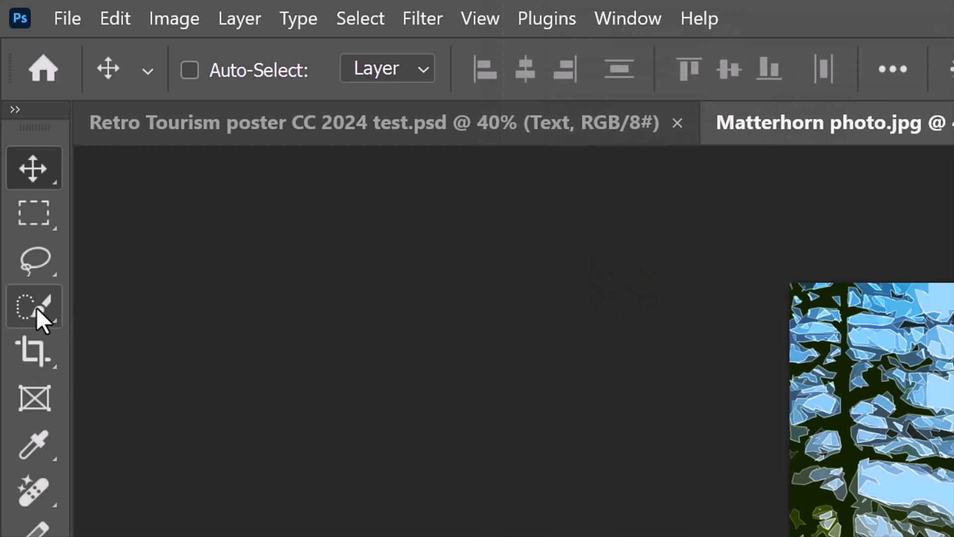
right_click(36, 306)
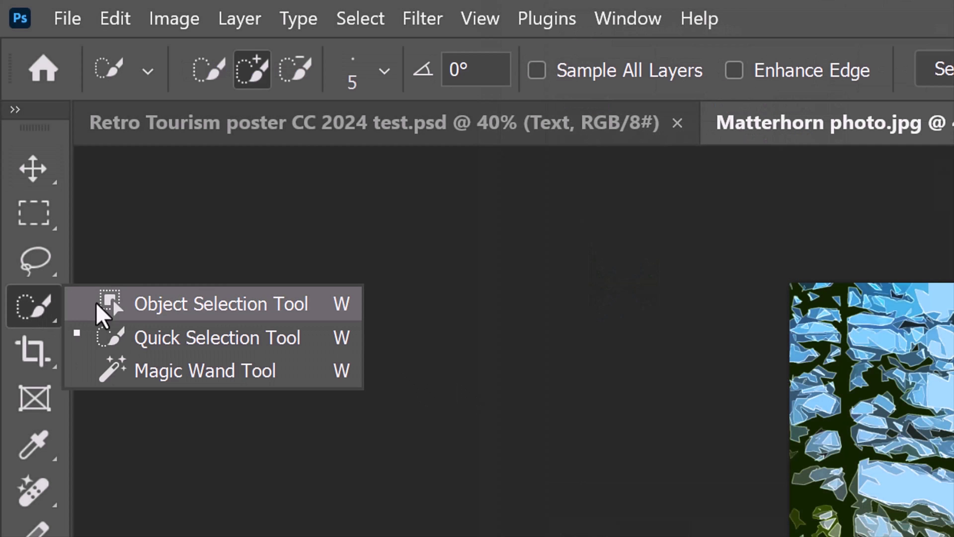
left_click(210, 340)
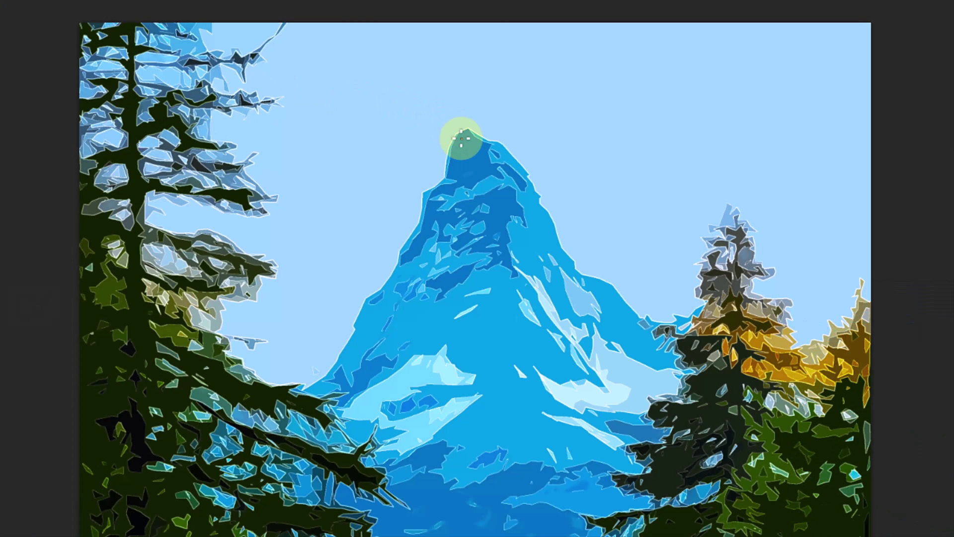
mouse_move(457, 136)
left_mouse_down()
mouse_move(519, 168)
mouse_move(559, 260)
mouse_move(499, 247)
mouse_move(398, 300)
mouse_move(365, 369)
mouse_move(528, 372)
mouse_move(650, 352)
mouse_move(649, 330)
left_mouse_up()
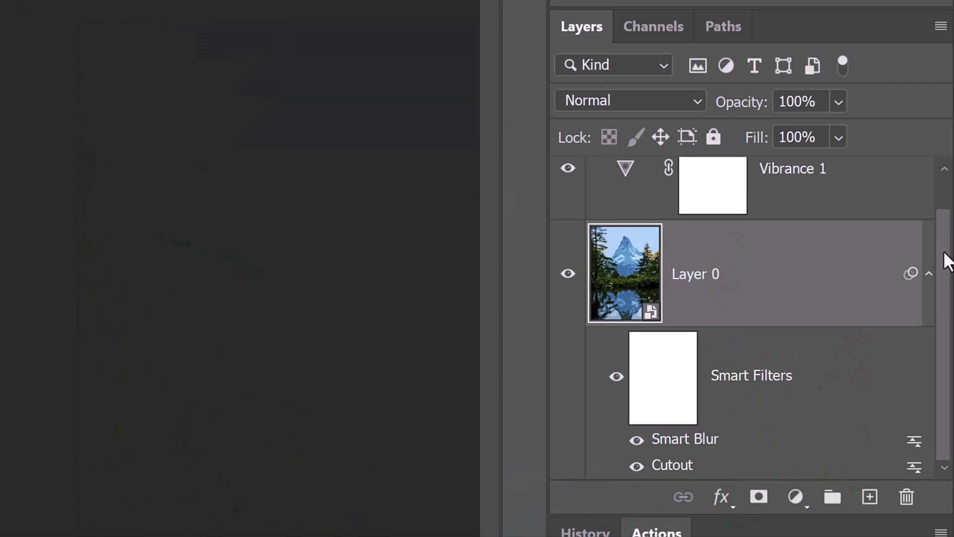
Above Vibrance 1, add new Layer 1 with a mask hiding the selected peak
left_click_drag(944, 260, 944, 160)
left_click(904, 201)
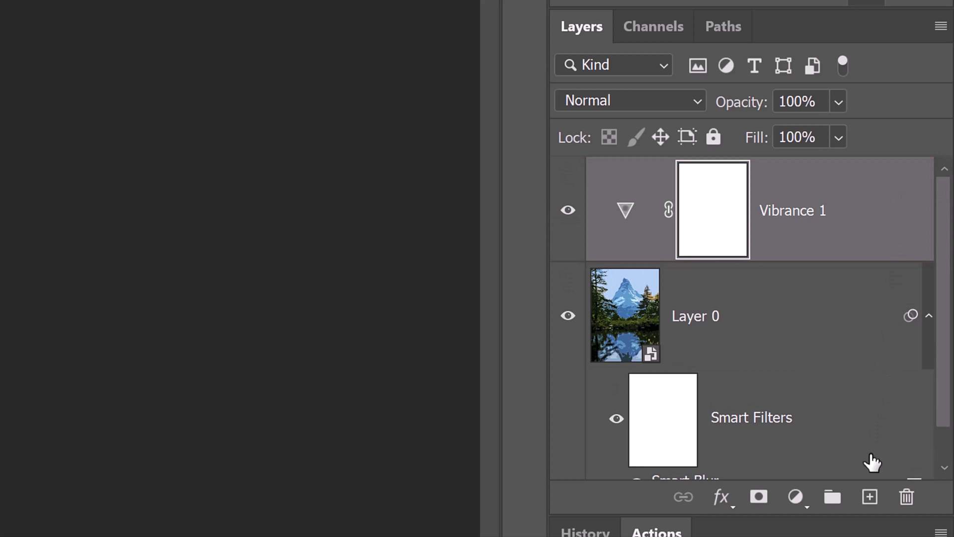
left_click(870, 498)
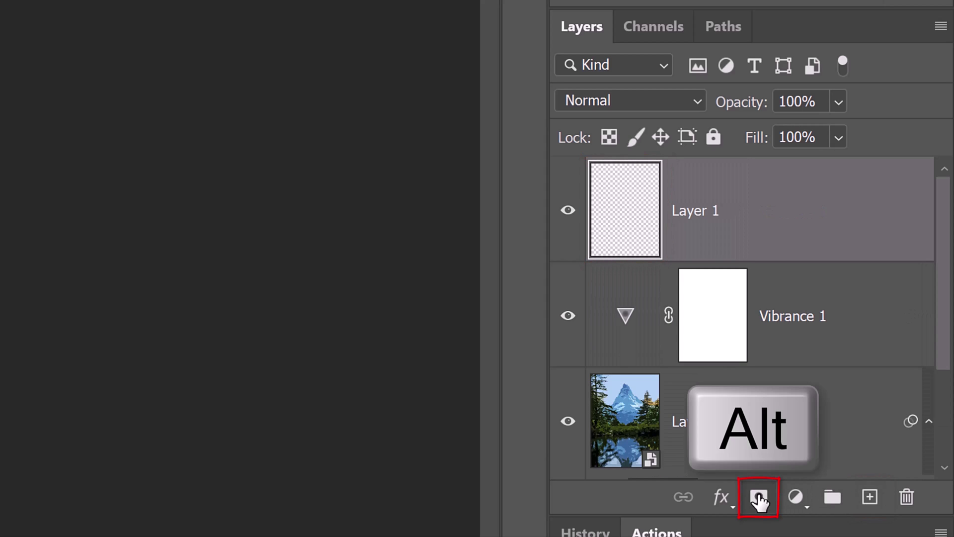
left_click(759, 499, "alt")
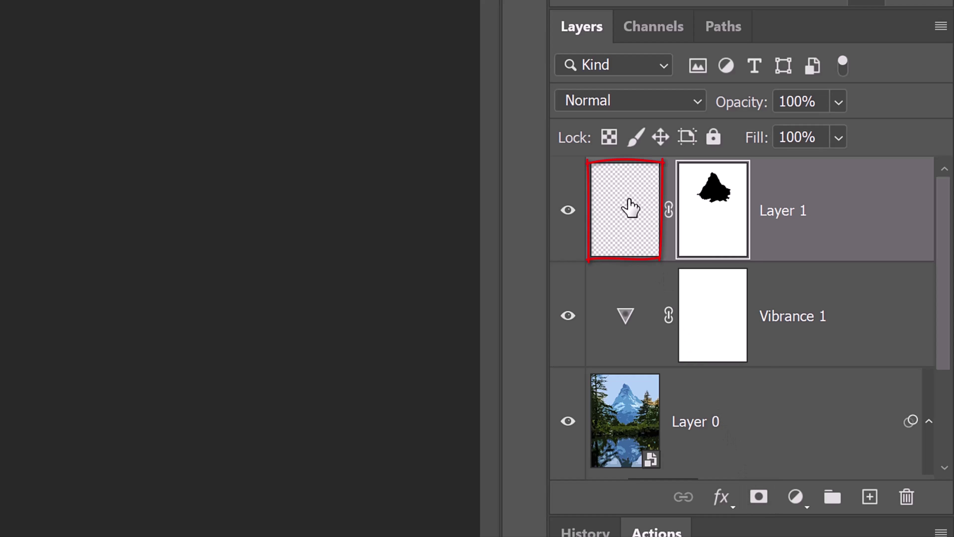
On Layer 1, trace the cloud's wavy upper edge across the peak with the Curvature Pen
left_click(629, 208)
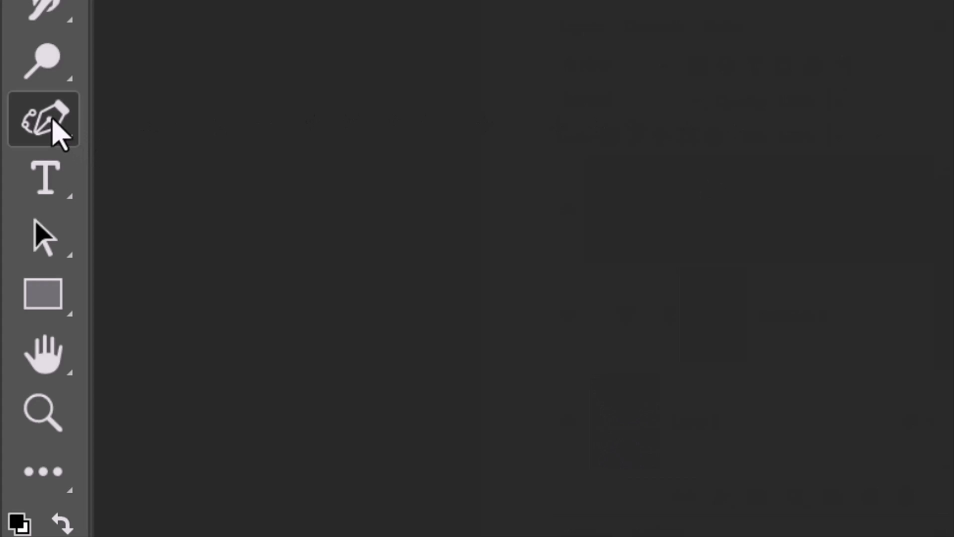
right_click(54, 129)
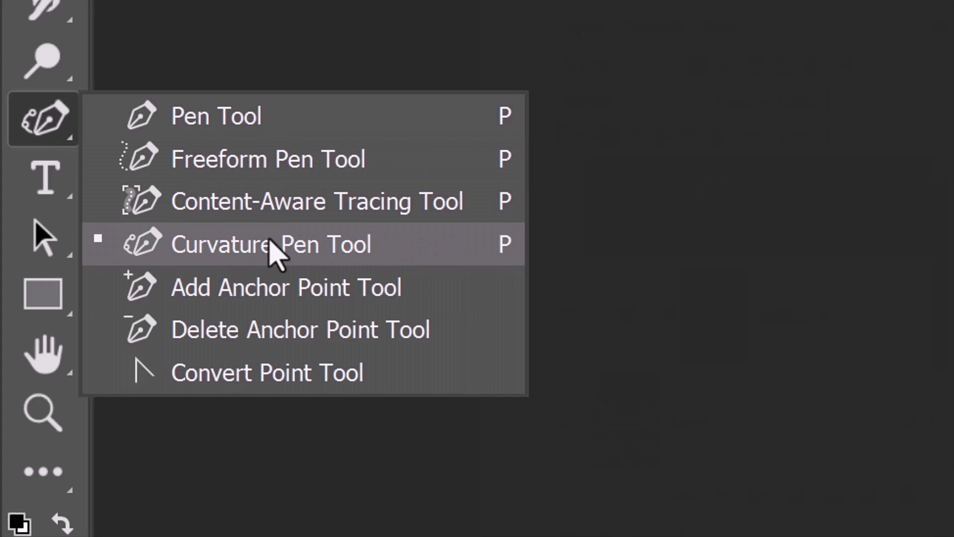
left_click(270, 242)
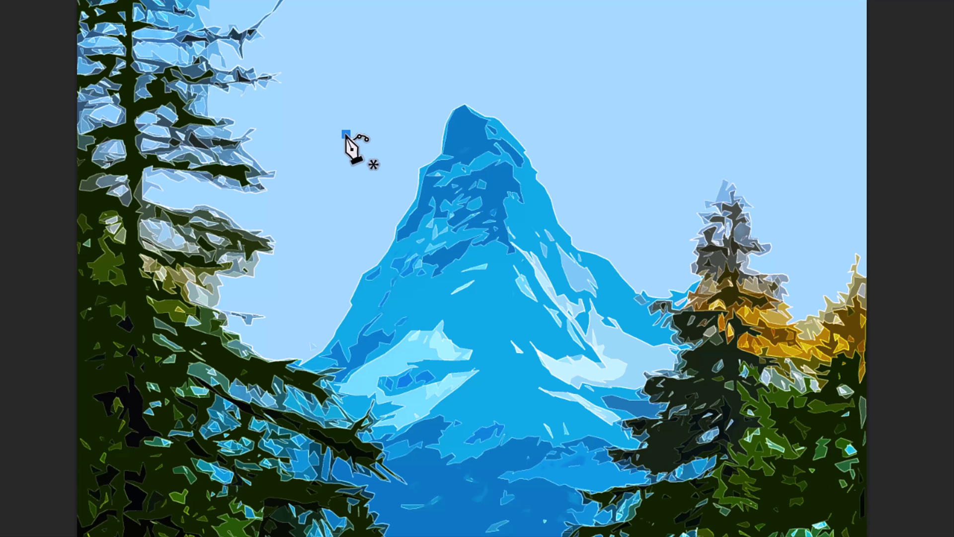
left_click(392, 127)
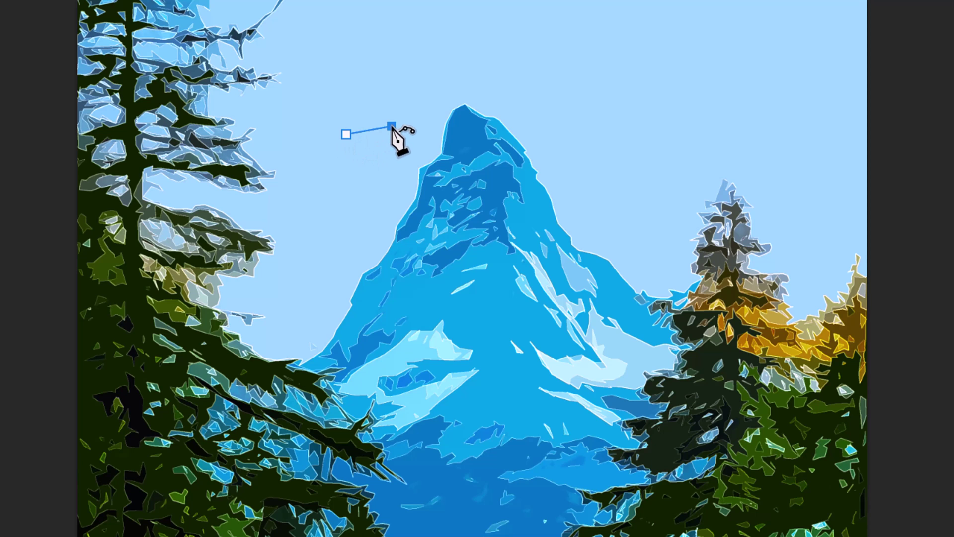
left_click(454, 133)
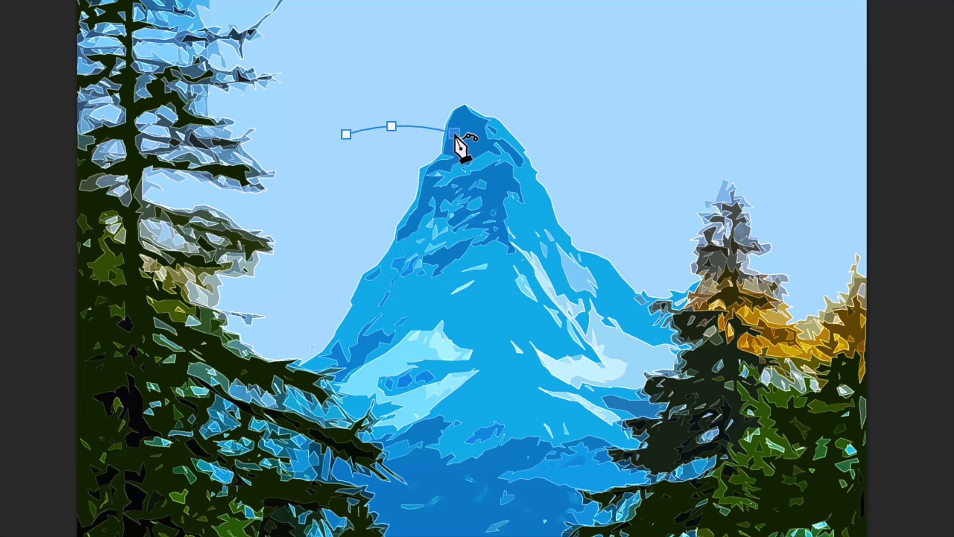
left_click(544, 130)
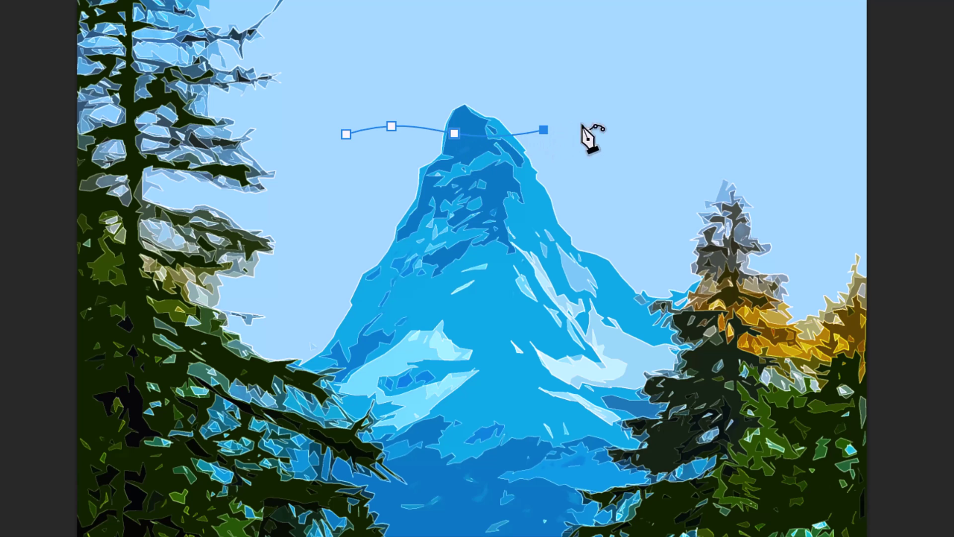
left_click(606, 119)
left_click(658, 133)
left_click(731, 133)
left_click(815, 122)
left_click(906, 122)
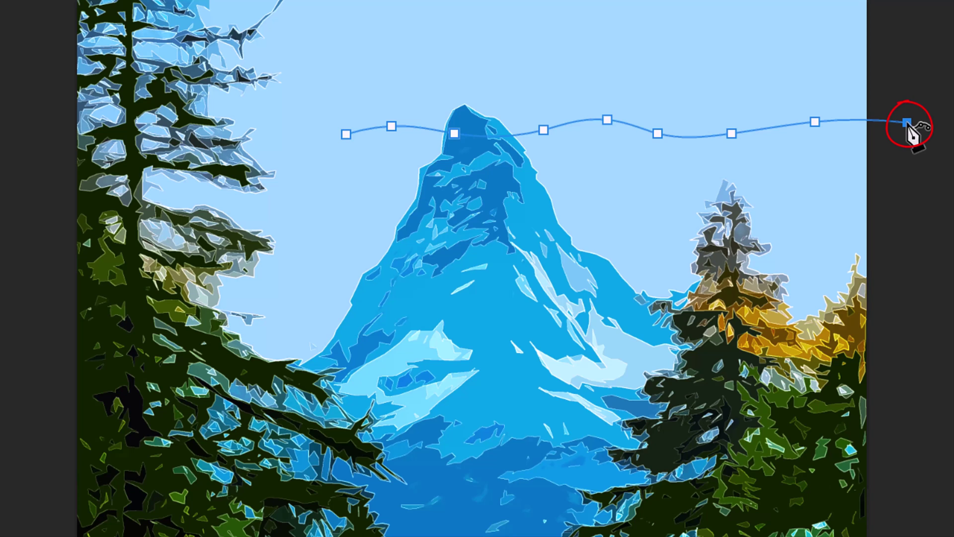
Trace the cloud's lower edge back leftward and close the path at its start
left_click(910, 159)
left_click(847, 158)
left_click(734, 153)
left_click(650, 152)
left_click(573, 140)
left_click(521, 149)
left_click(449, 145)
left_click(401, 126)
left_click(379, 134)
left_click(345, 133)
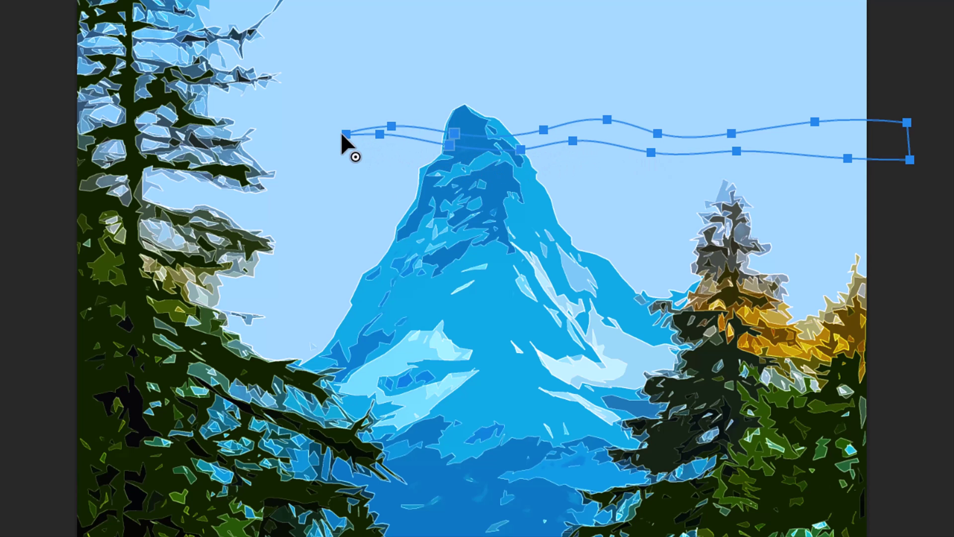
key("ctrl")
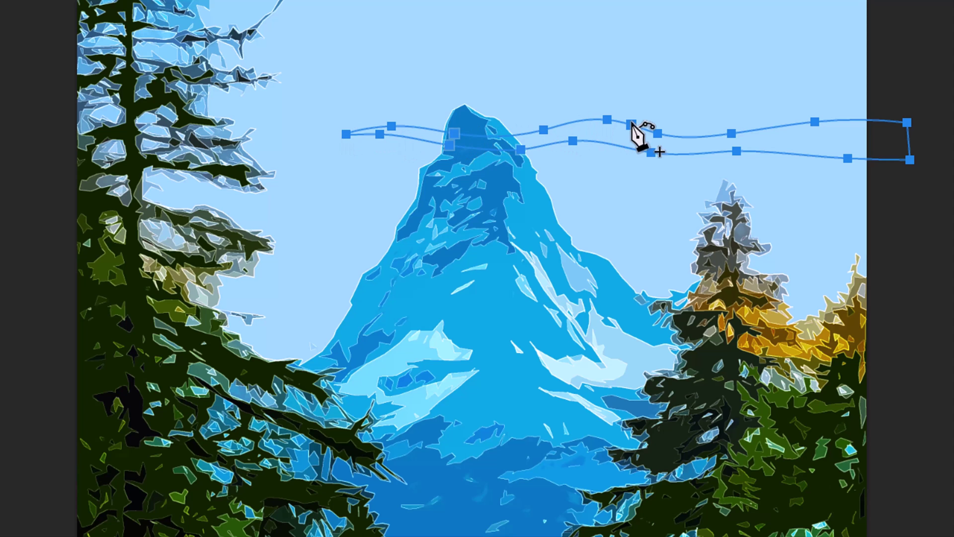
Fill the wavy path with White, then hide the path outline with Ctrl+H
right_click(631, 122)
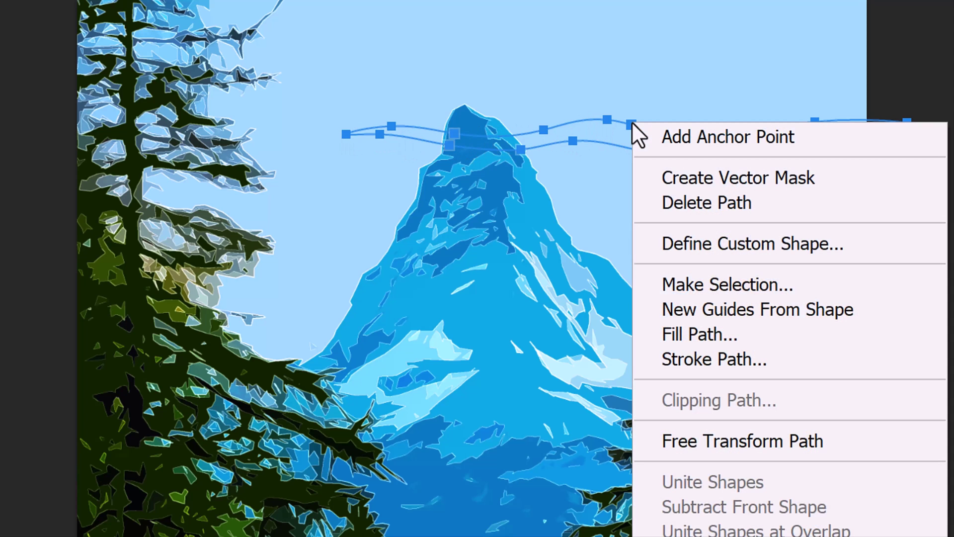
left_click(690, 332)
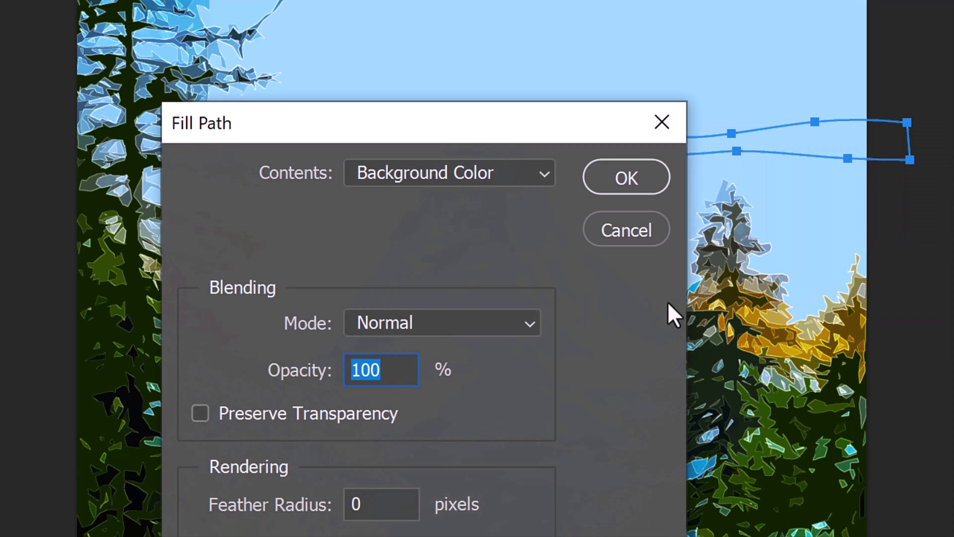
left_click(544, 174)
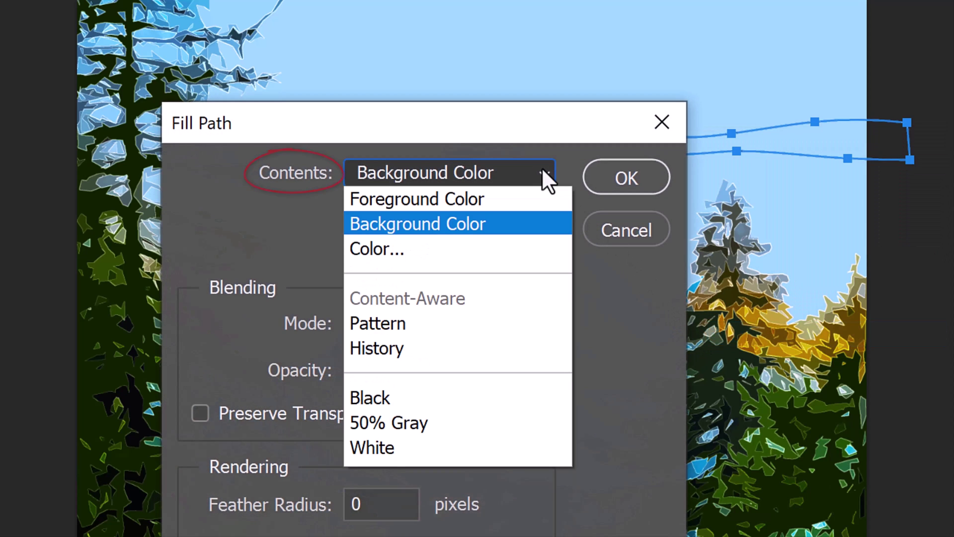
left_click(386, 441)
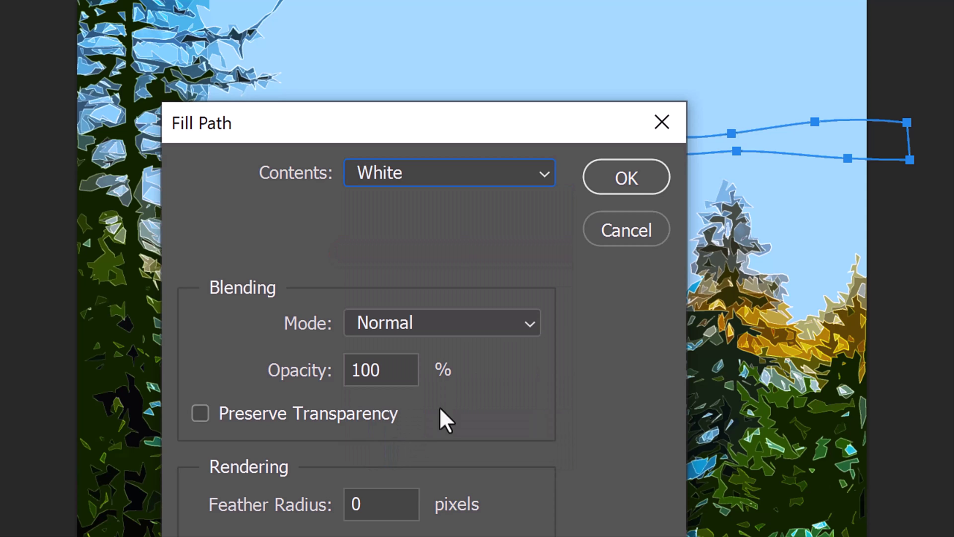
left_click(619, 177)
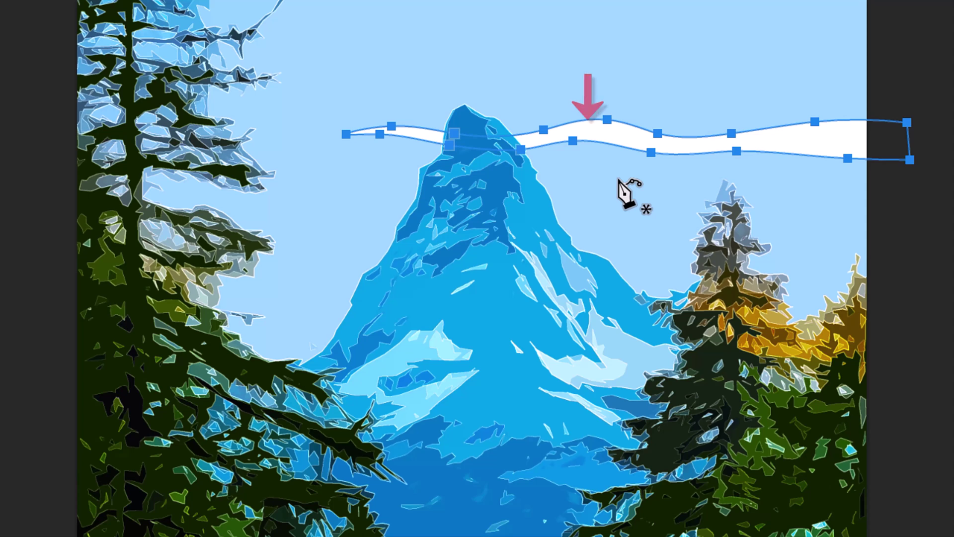
key("ctrl+h")
key("ctrl+h")
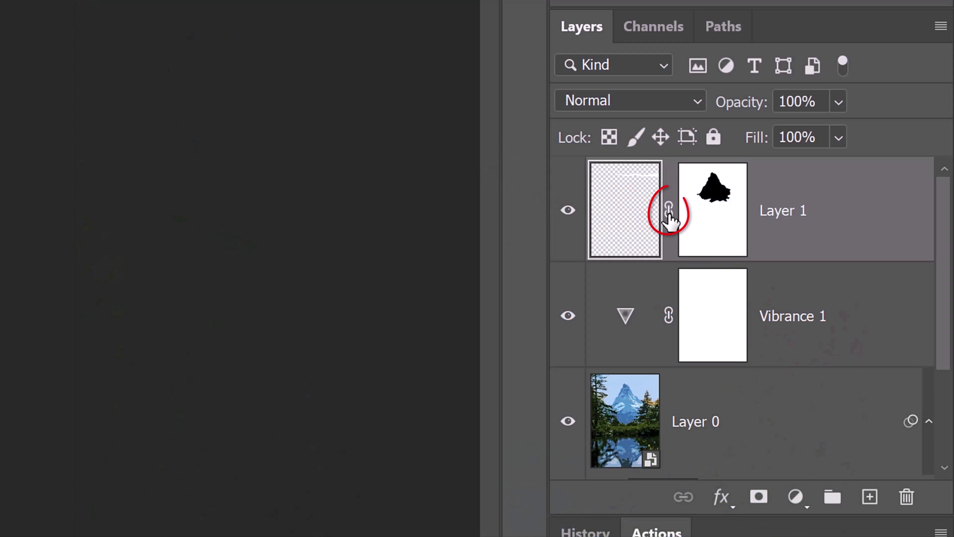
Unlink Layer 1's mask and drag the white cloud slightly lower behind the peak
left_click(669, 210)
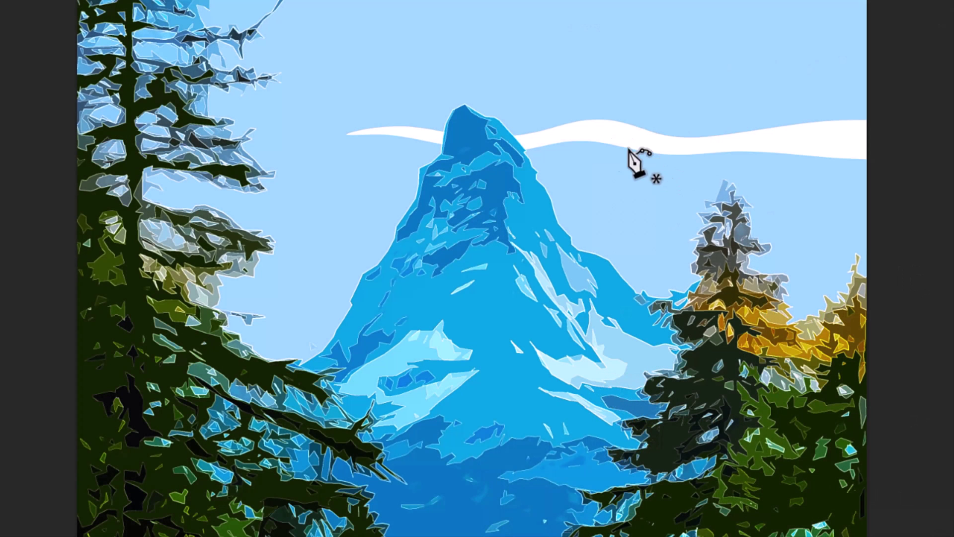
key("v")
mouse_move(597, 129)
left_mouse_down()
mouse_move(620, 154)
mouse_move(599, 157)
left_mouse_up()
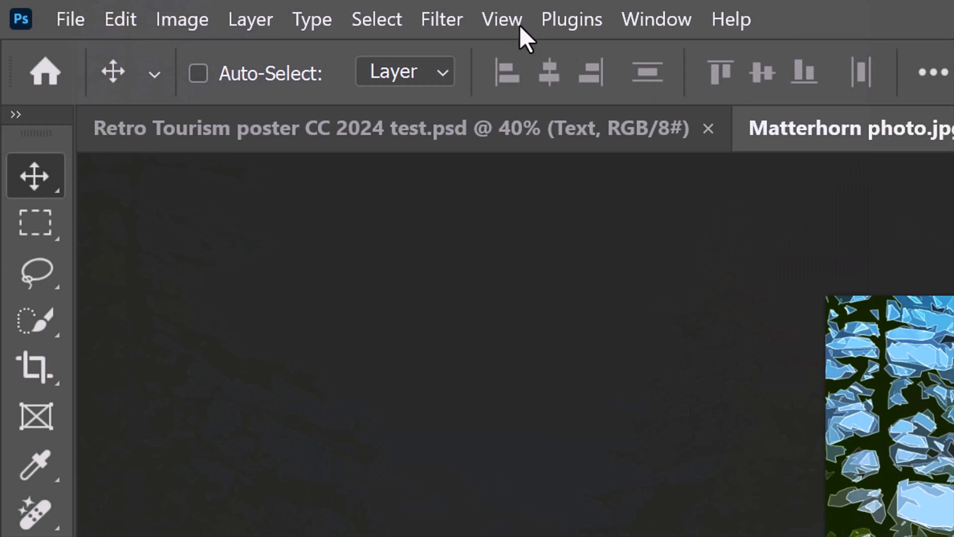
left_click(506, 19)
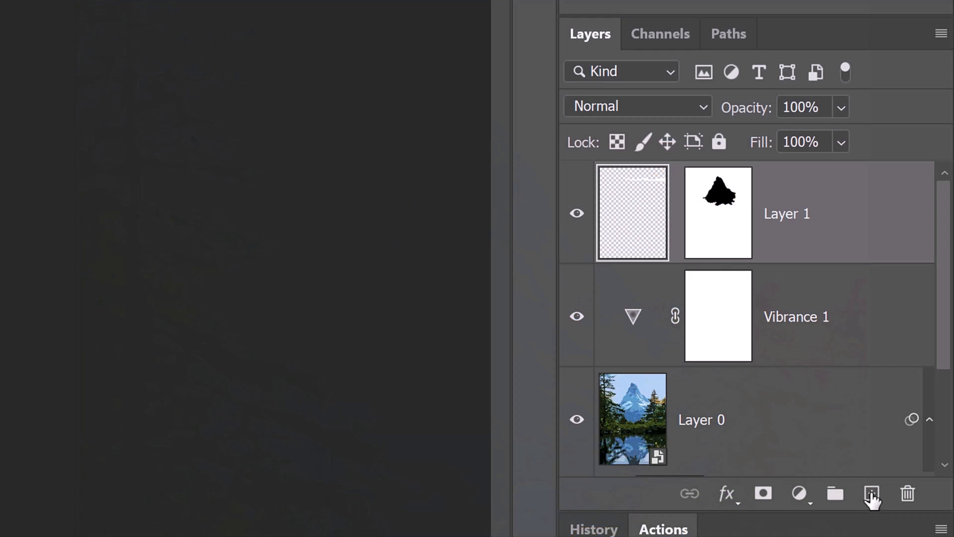
On new Layer 2, draw a closed wavy path for a second cloud below the first
left_click(872, 494)
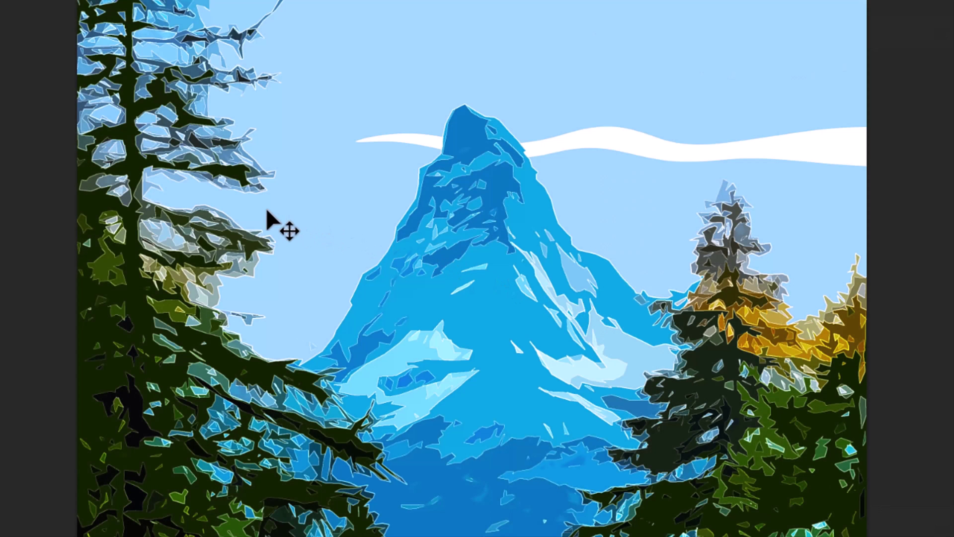
key("p")
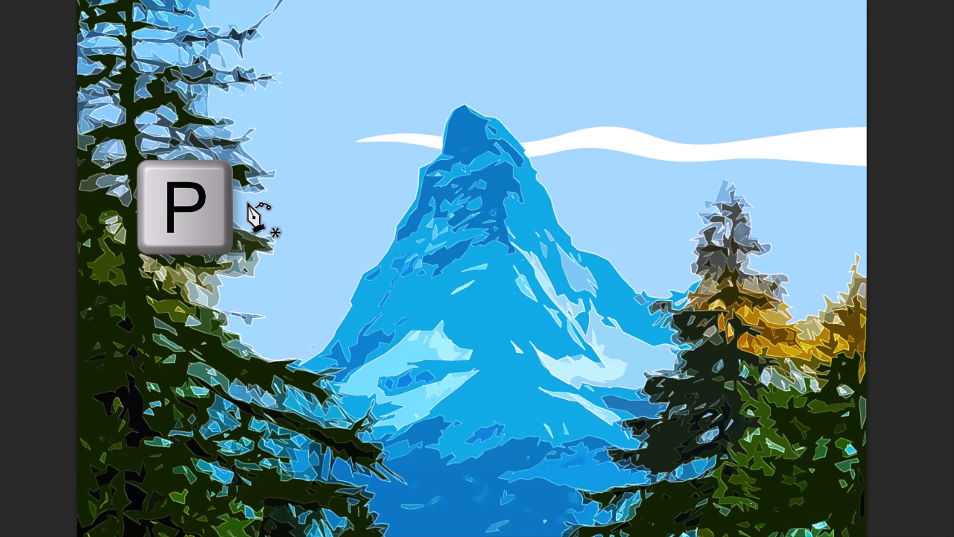
left_click(251, 199)
left_click(278, 194)
left_click(322, 195)
left_click(377, 185)
left_click(407, 183)
left_click(465, 197)
left_click(511, 192)
left_click(418, 209)
left_click(360, 203)
left_click(304, 213)
left_click(250, 199)
Fill the second cloud path with white, hide the path, and slide the cloud left
right_click(350, 192)
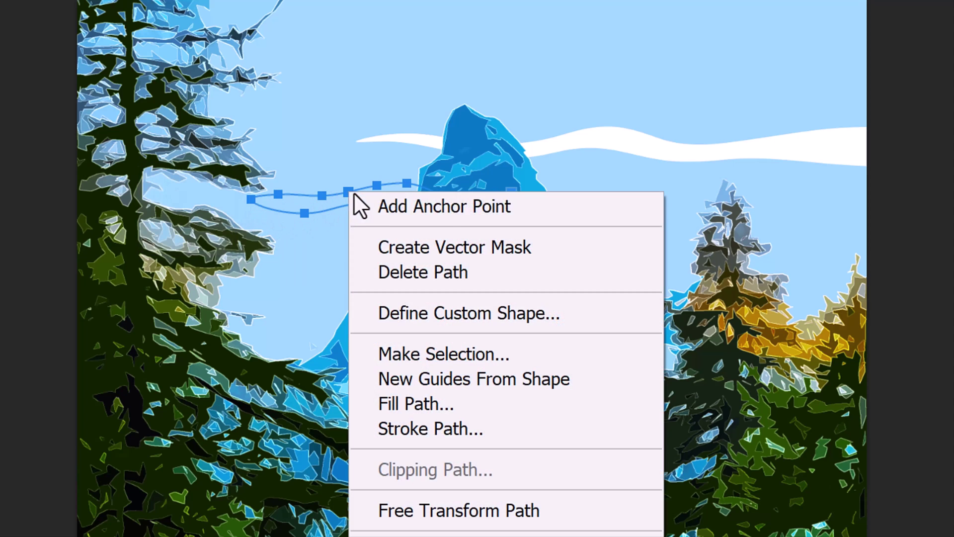
left_click(430, 412)
left_click(616, 188)
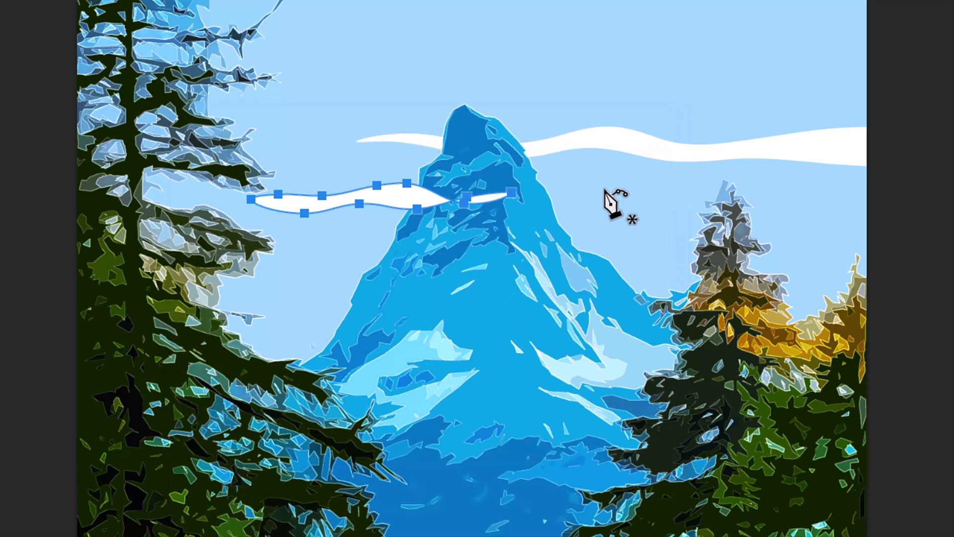
key("ctrl+h")
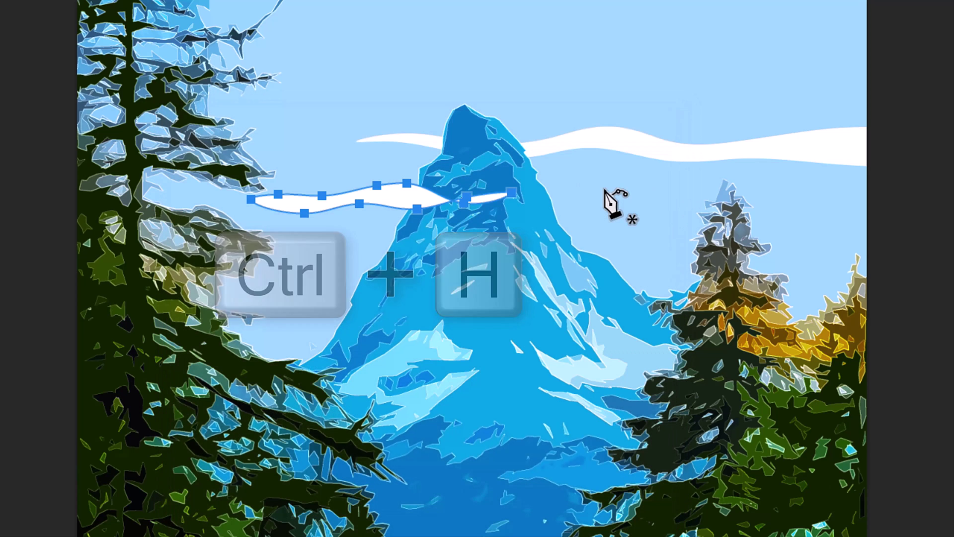
key("v")
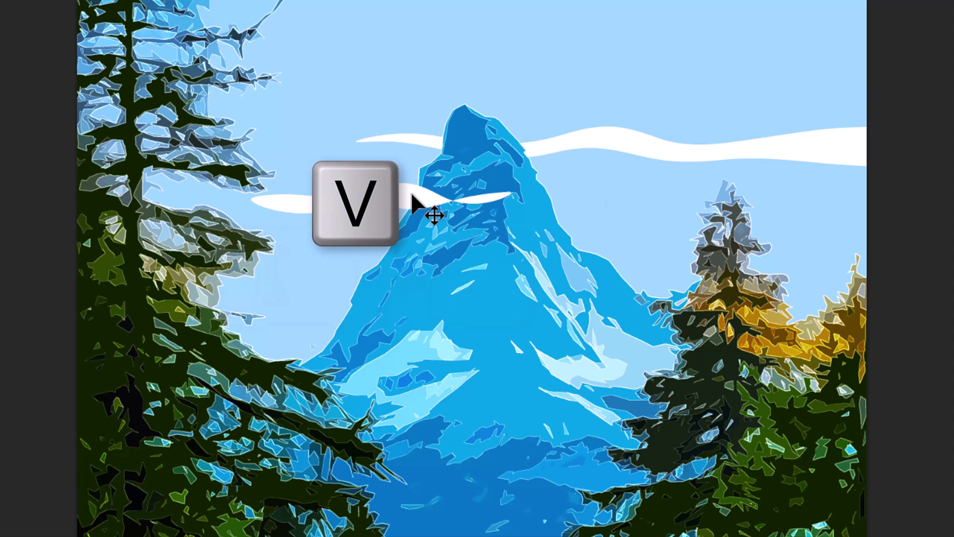
left_click_drag(411, 192, 372, 198)
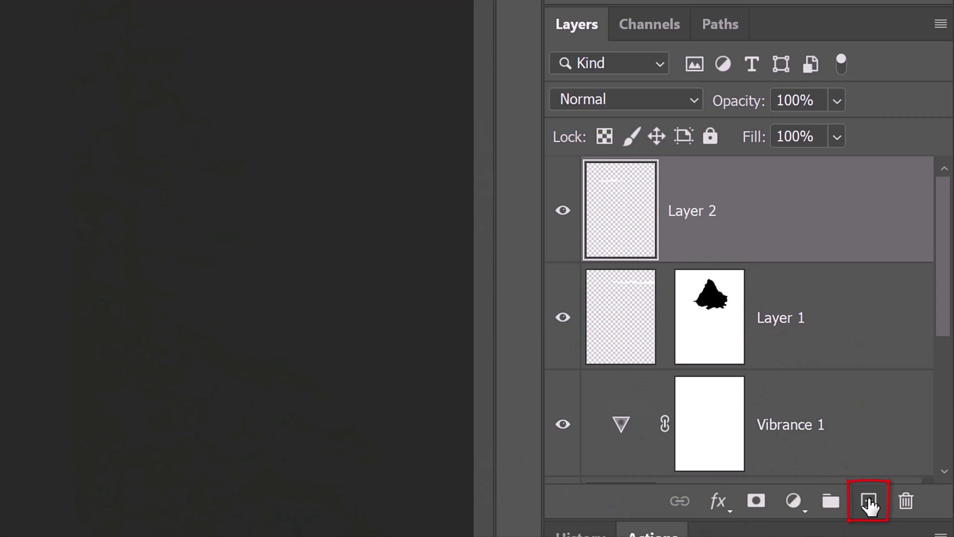
Add a new Layer 3, group it into a group named 'text', and select Layer 3
left_click(869, 507)
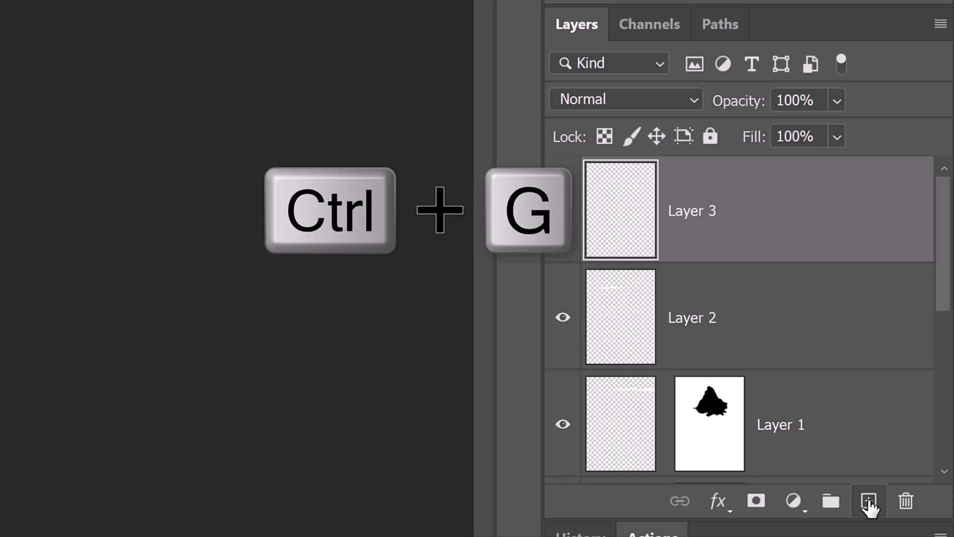
key("ctrl+g")
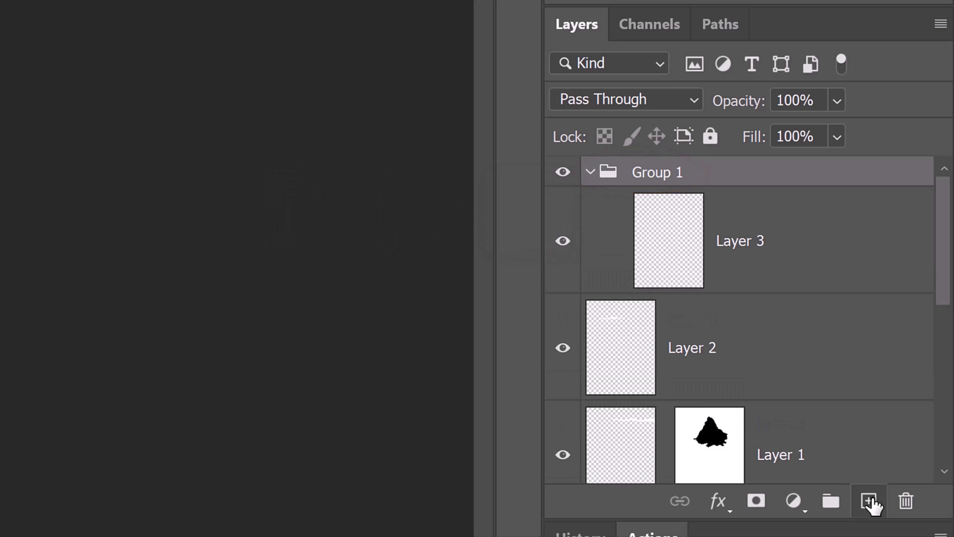
double_click(665, 172)
type("tex")
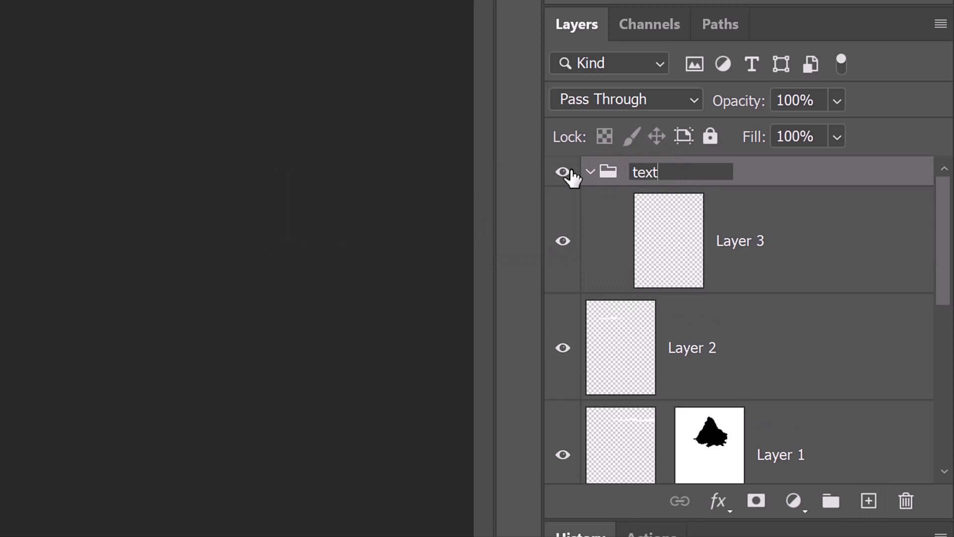
type("t")
key("Return")
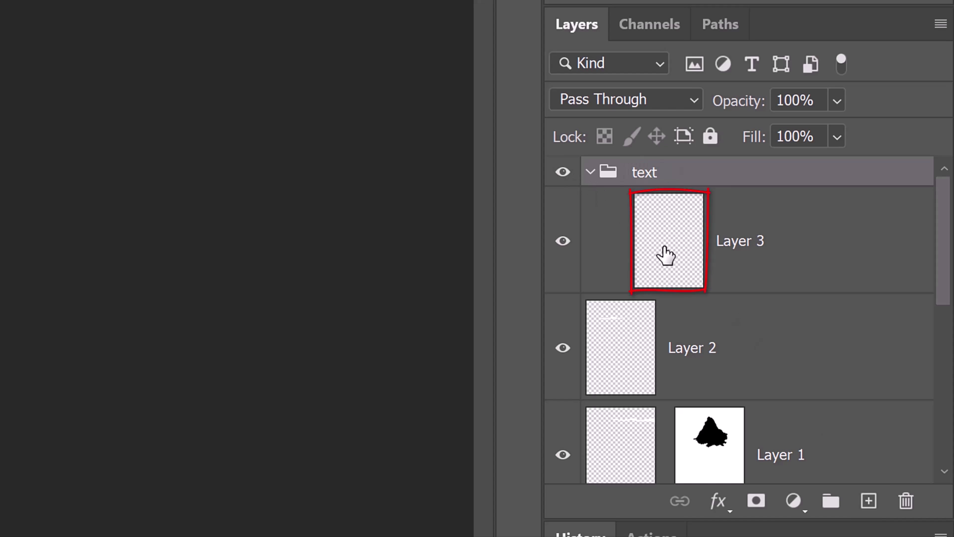
left_click(664, 253)
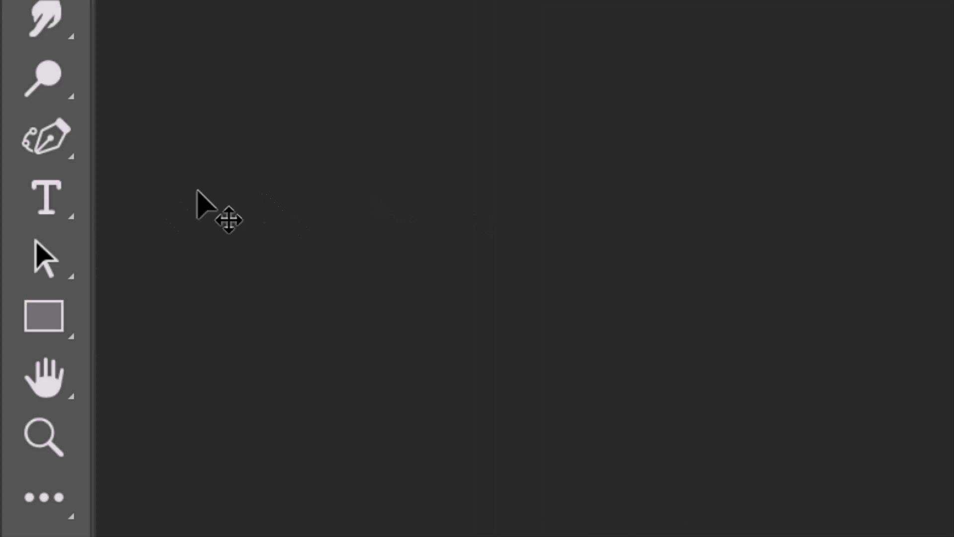
Switch to the Horizontal Type Tool and open the font list to choose American Captain
right_click(48, 202)
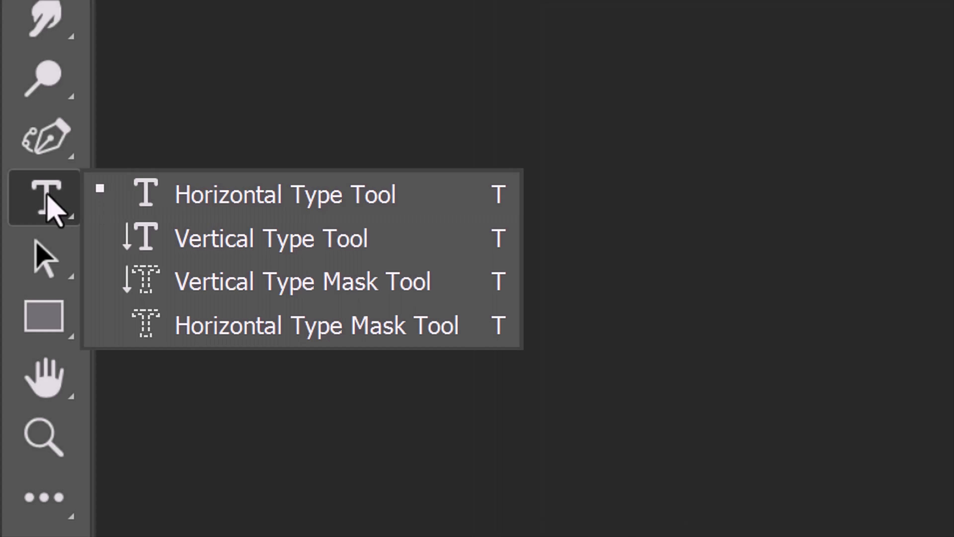
left_click(262, 197)
left_click(415, 59)
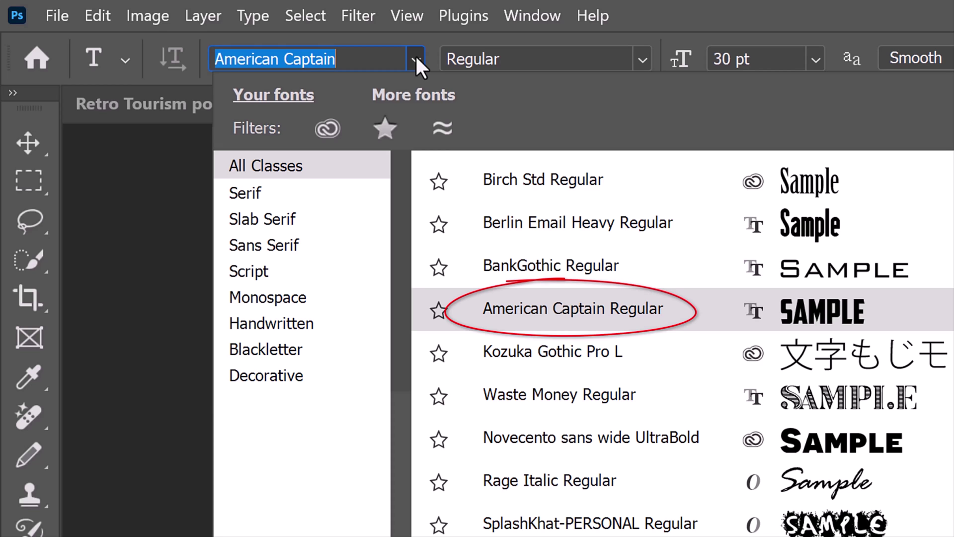
type("200")
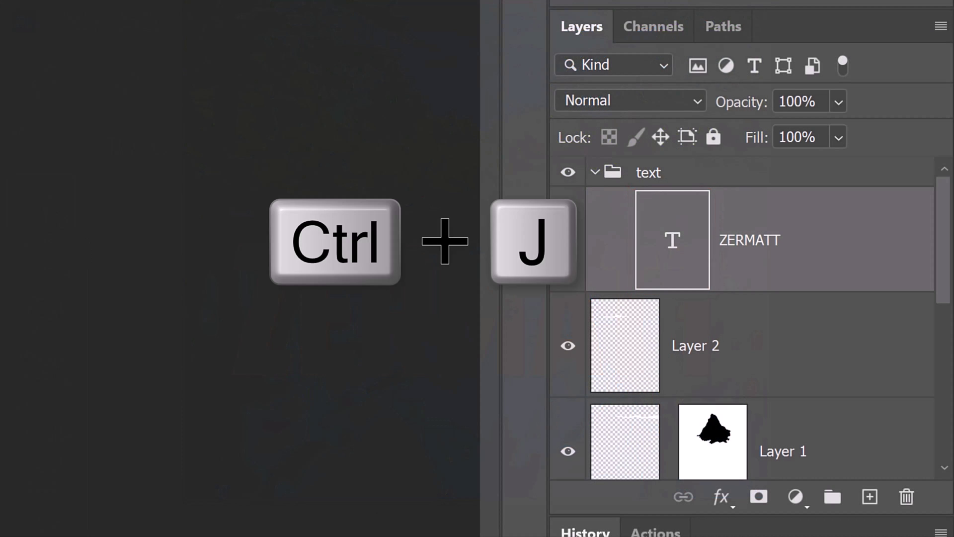
Duplicate ZERMATT, hide the original layer, and convert 'ZERMATT copy' to a shape
key("ctrl+j")
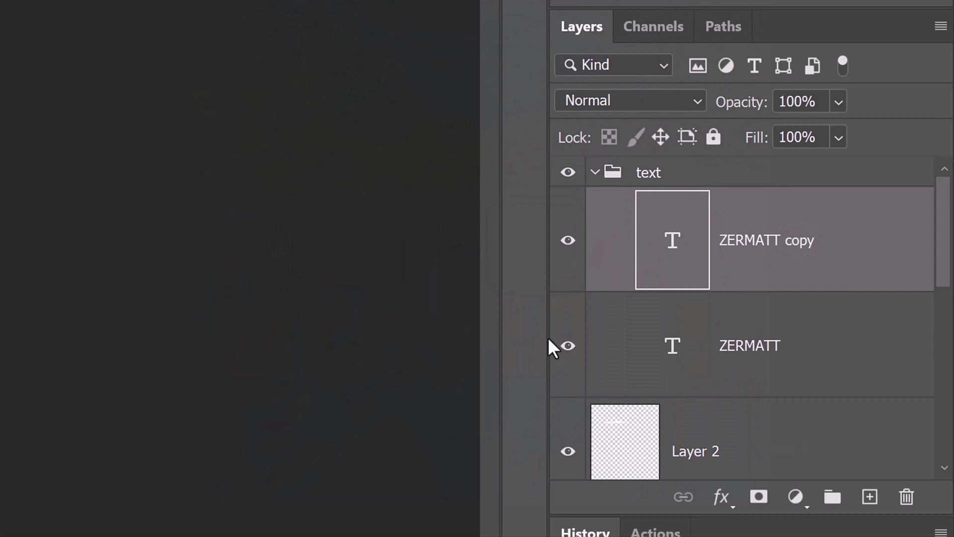
left_click(567, 346)
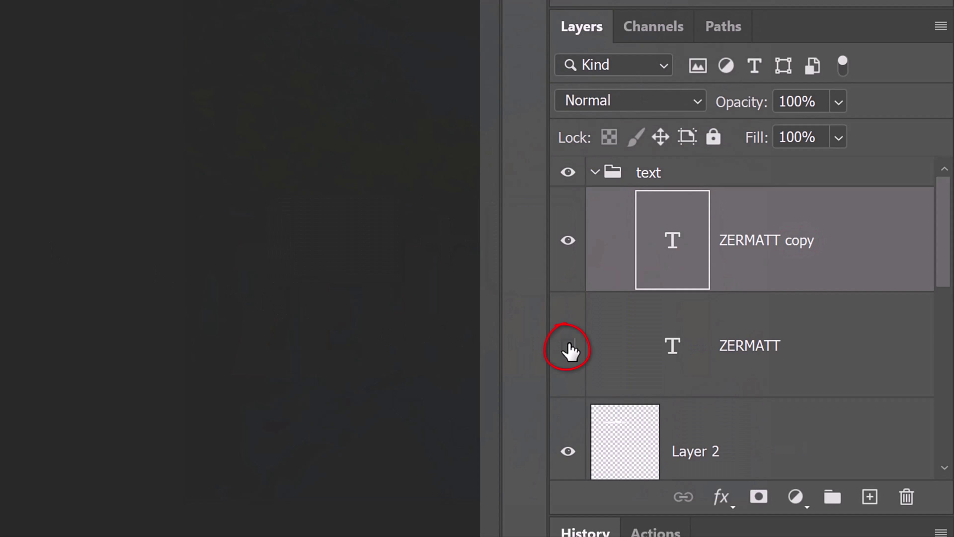
left_click(862, 237)
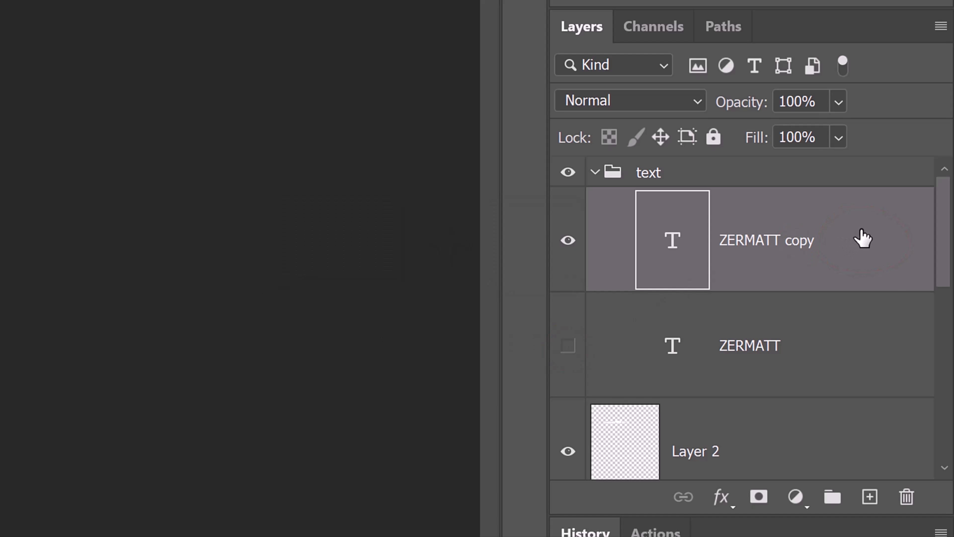
right_click(863, 237)
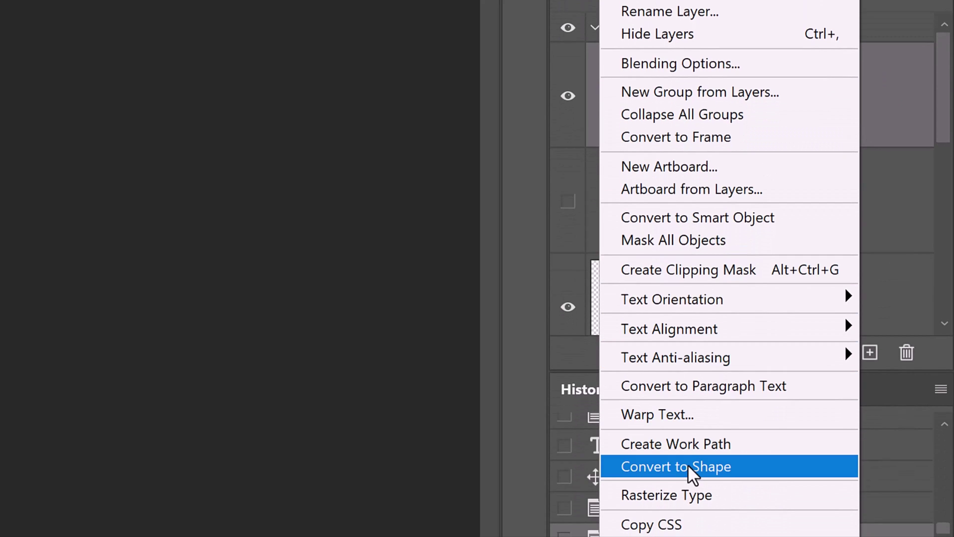
left_click(688, 464)
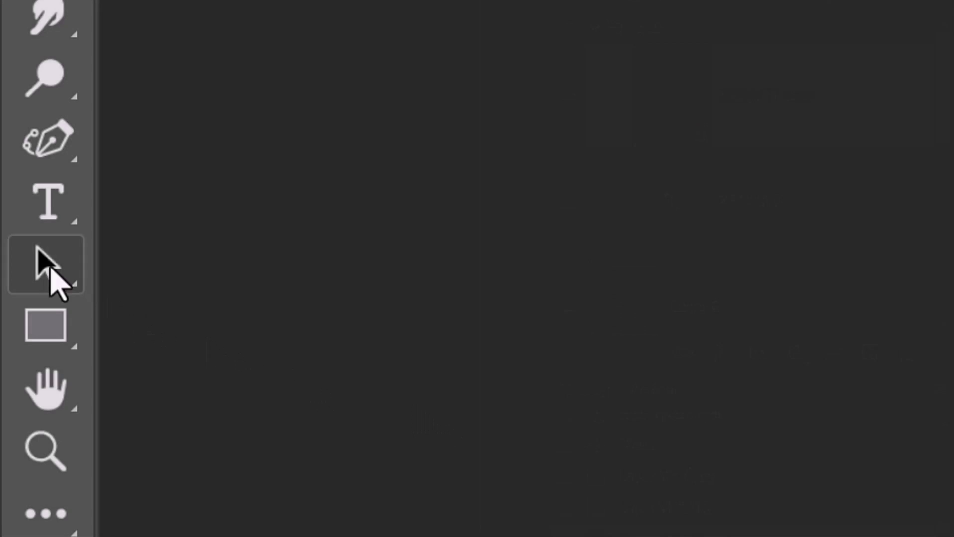
Select the ZERMATT shape with the Path Selection Tool and make its stroke white (ffffff)
right_click(47, 266)
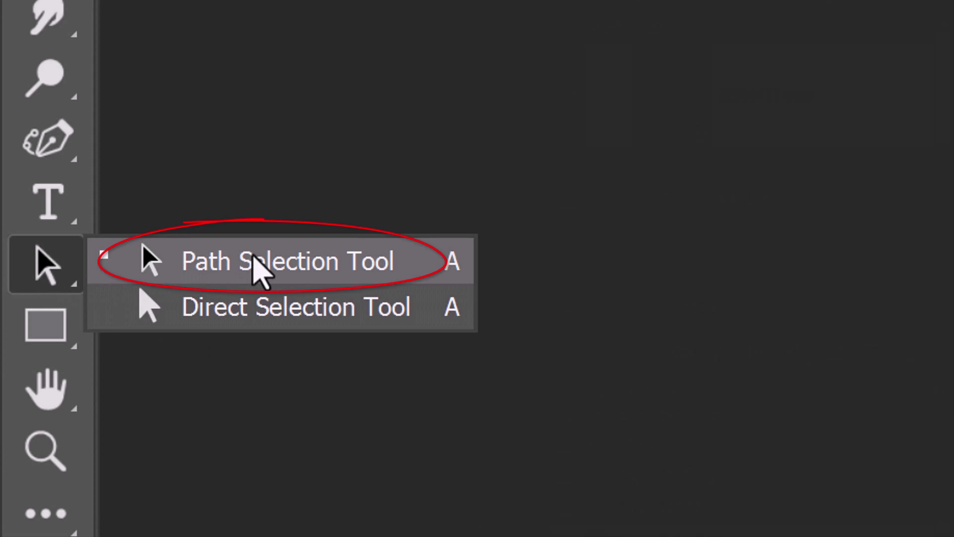
left_click(257, 265)
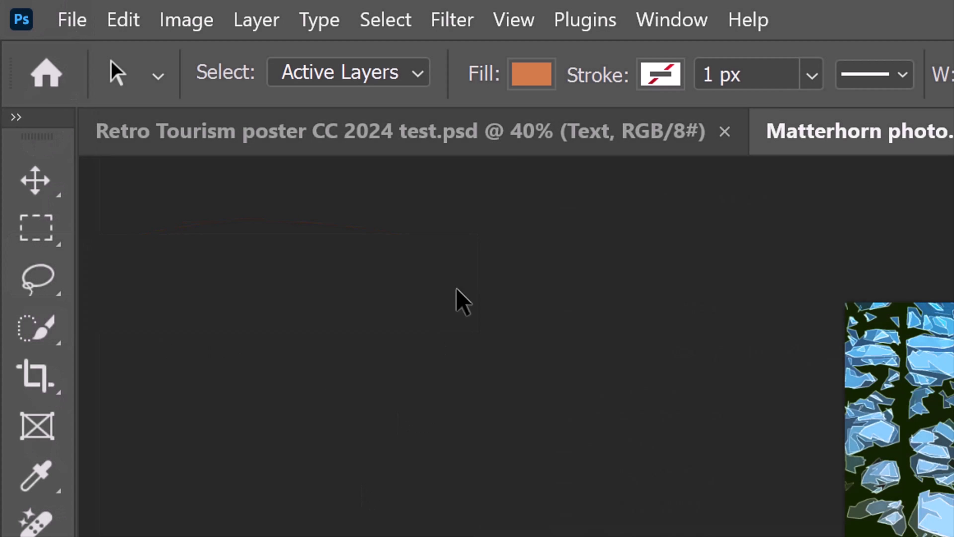
left_click(531, 75)
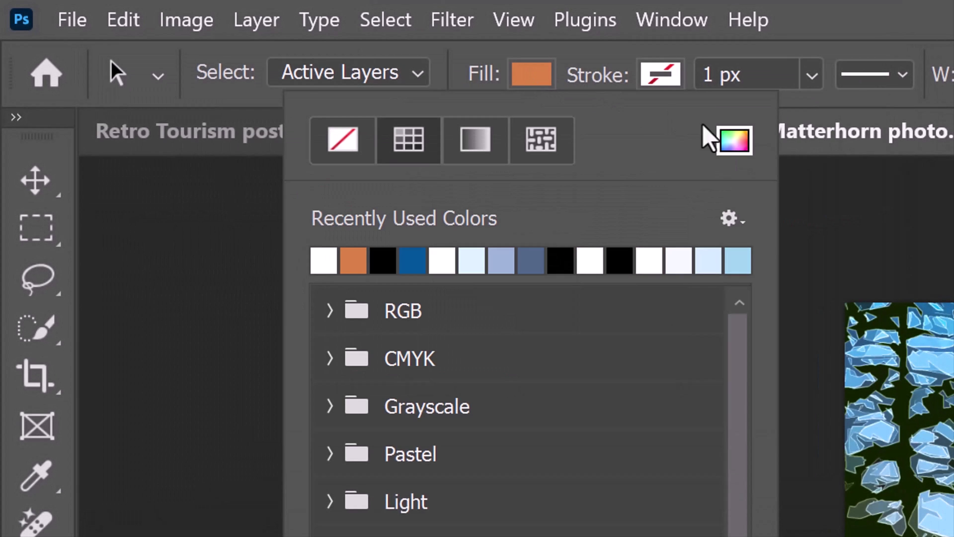
left_click(731, 137)
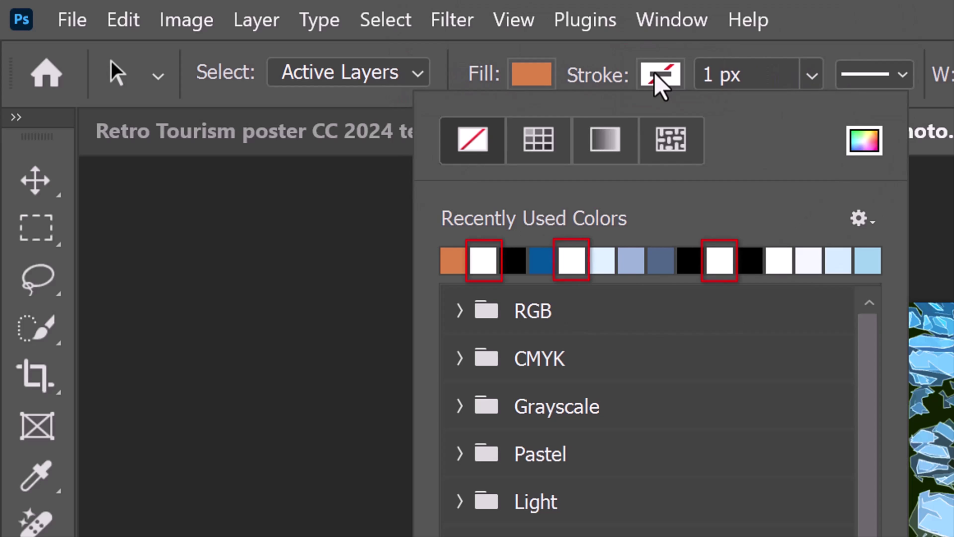
left_click(860, 140)
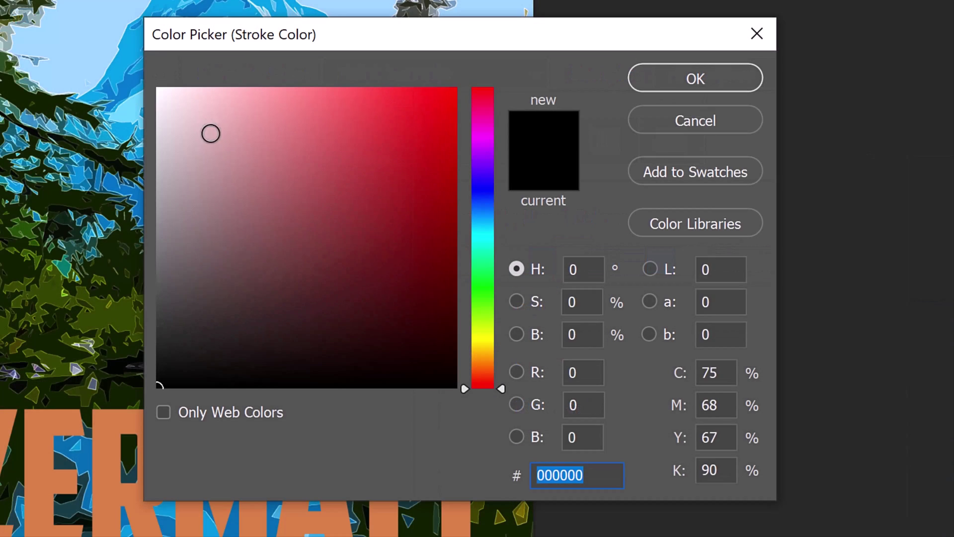
left_click(158, 89)
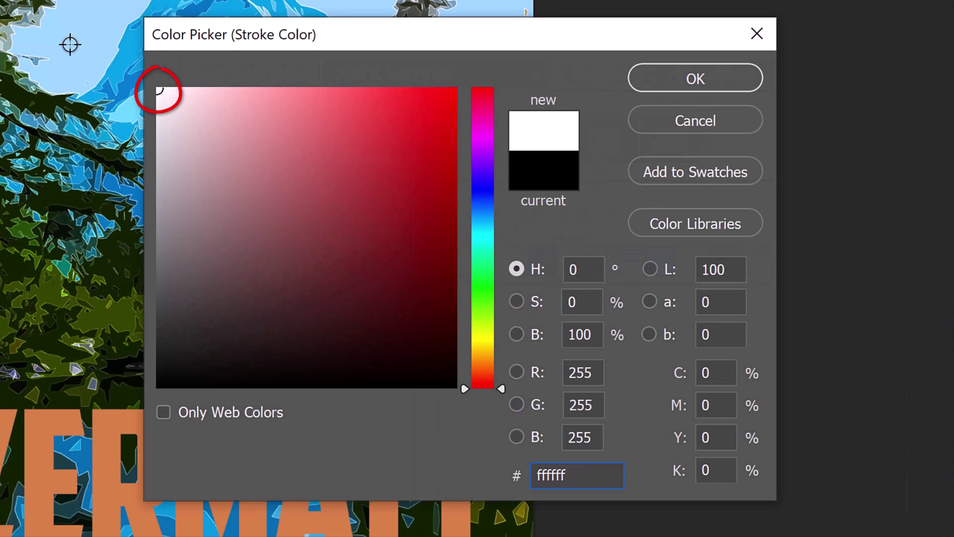
left_click(673, 86)
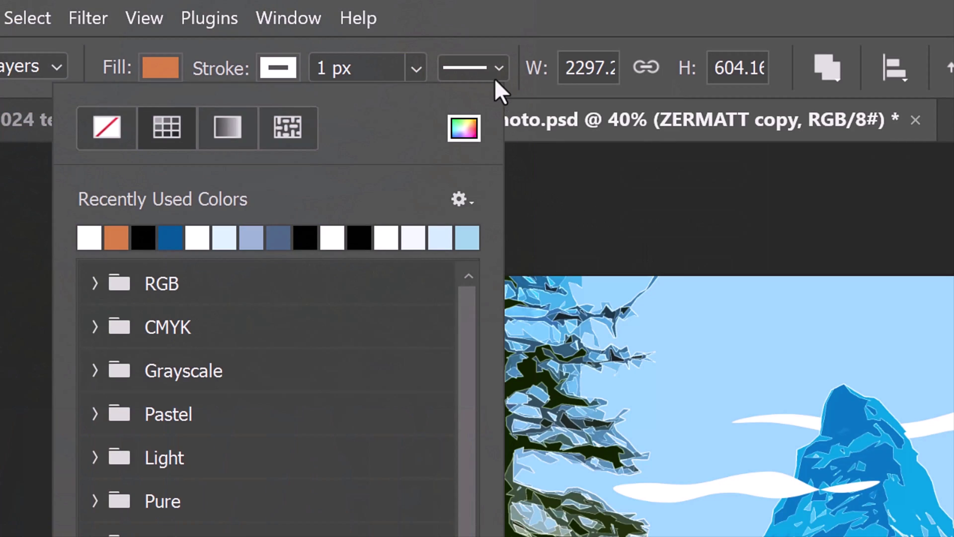
Set the ZERMATT stroke to Outside alignment, Projecting caps and about 15.6 px width
left_click(492, 69)
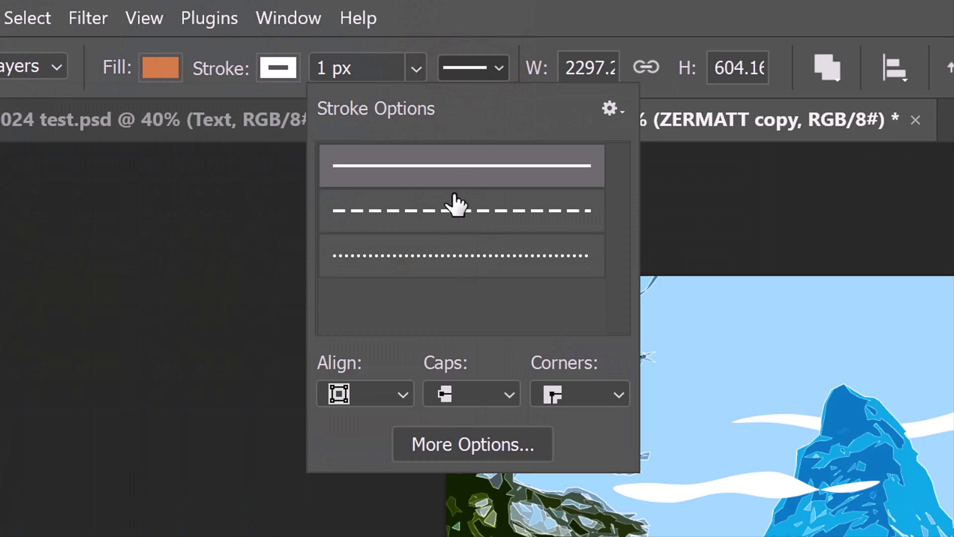
left_click(403, 394)
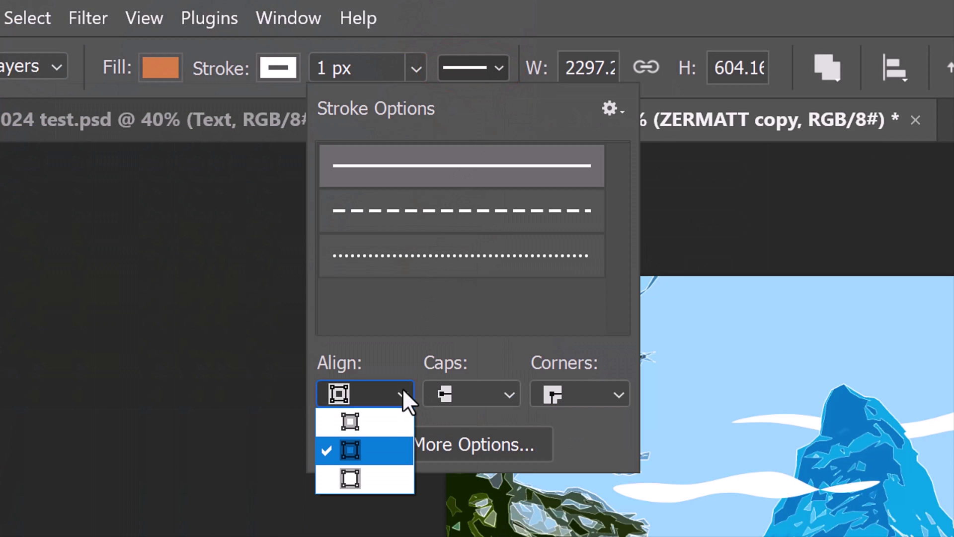
left_click(351, 480)
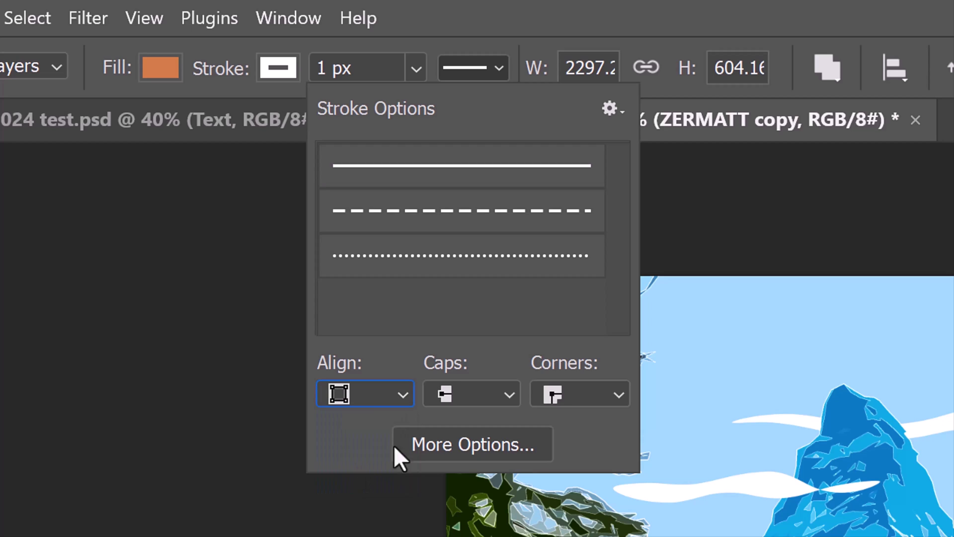
left_click(507, 389)
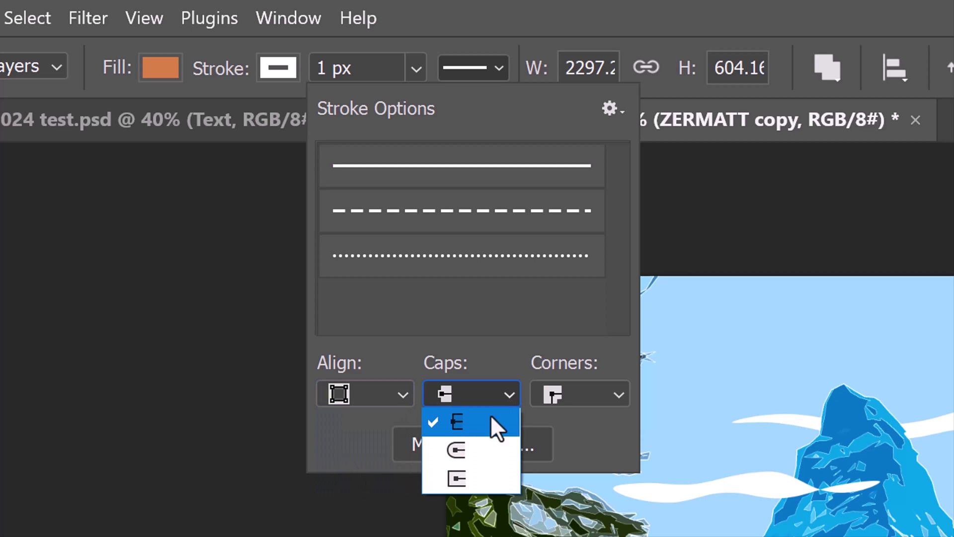
left_click(455, 477)
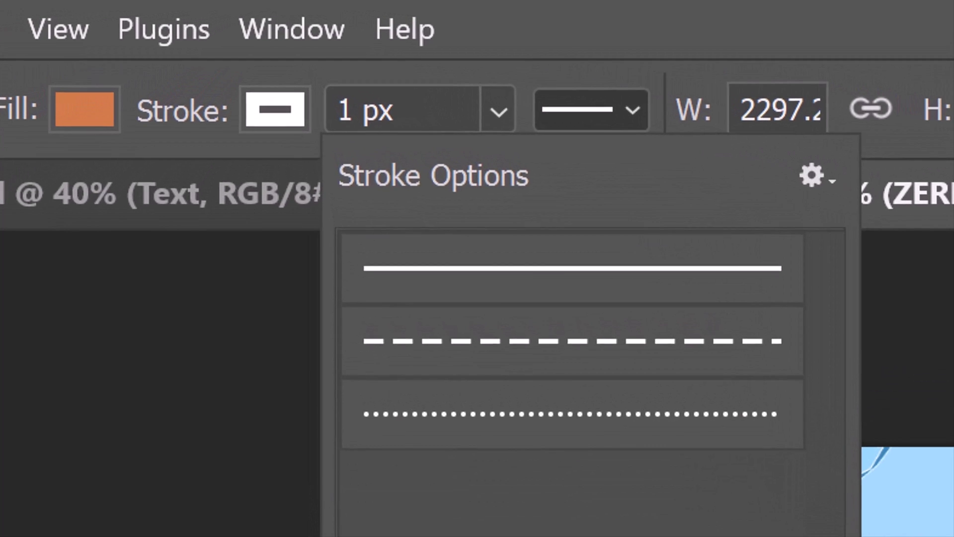
left_click(417, 71)
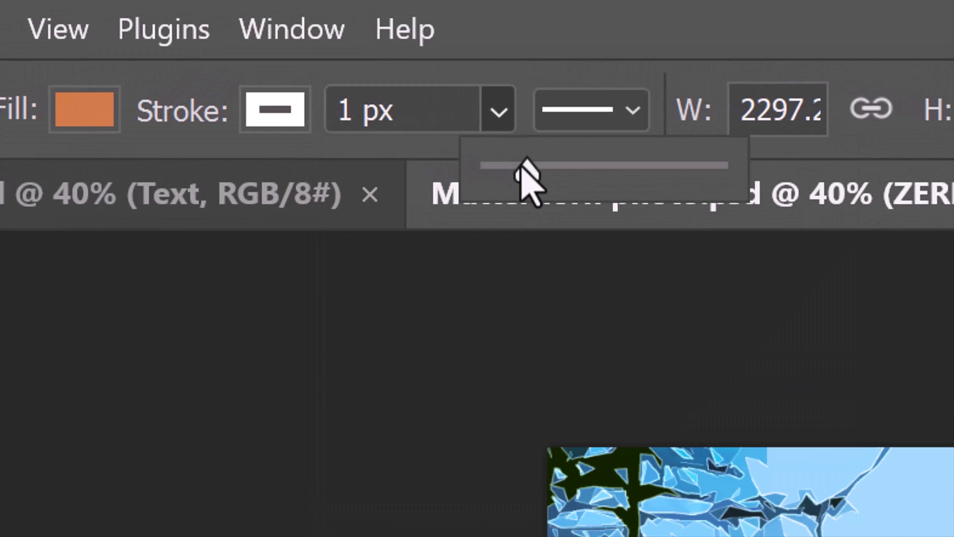
left_click_drag(525, 176, 532, 179)
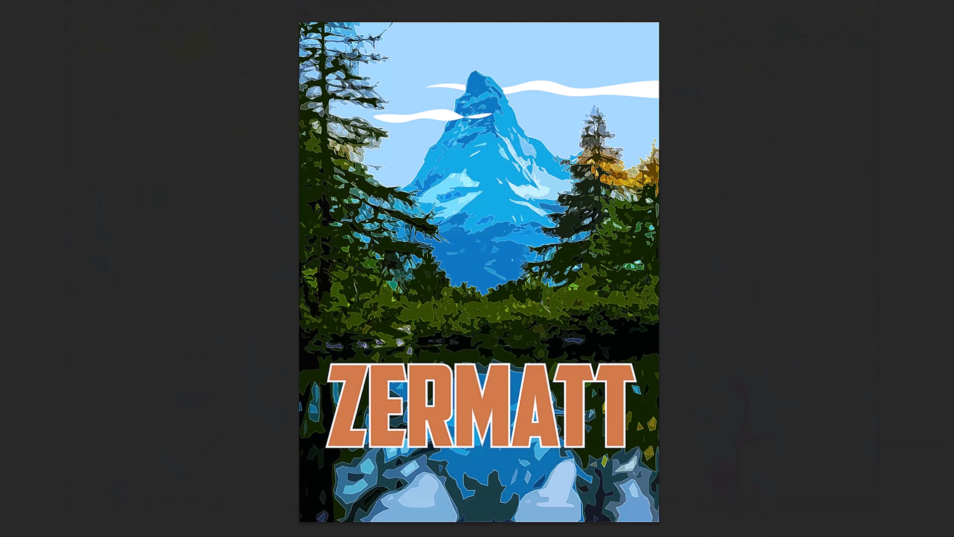
Centre ZERMATT horizontally on the canvas and nudge it slightly lower
key("ctrl+a")
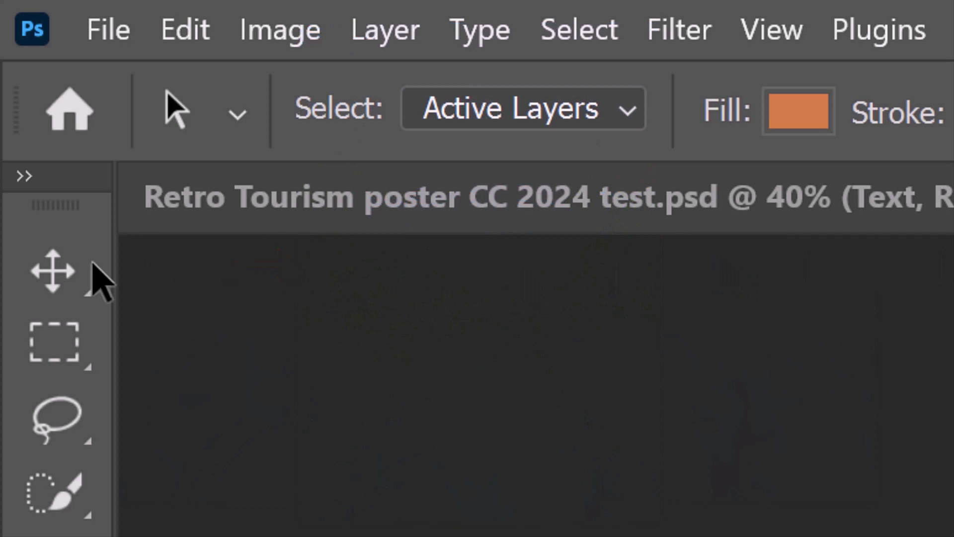
left_click(60, 275)
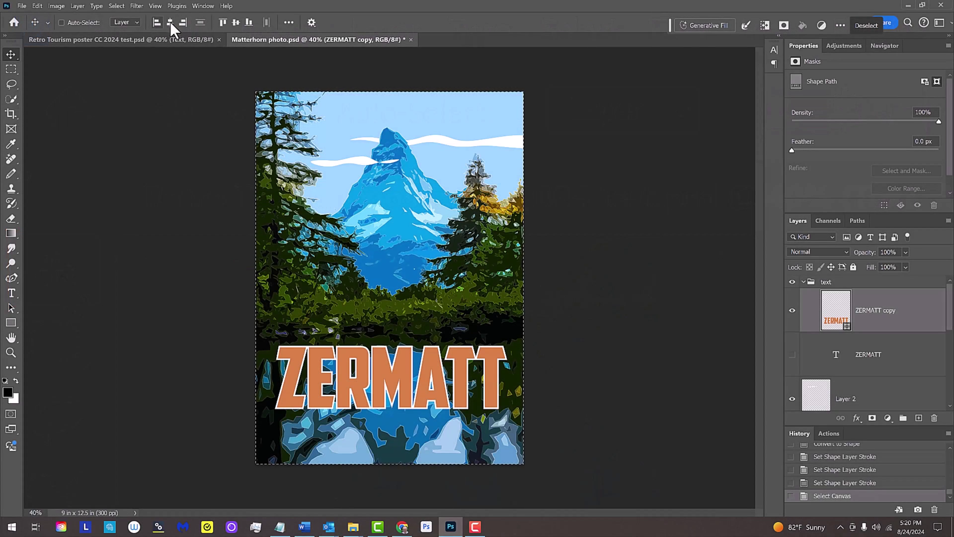
left_click(170, 23)
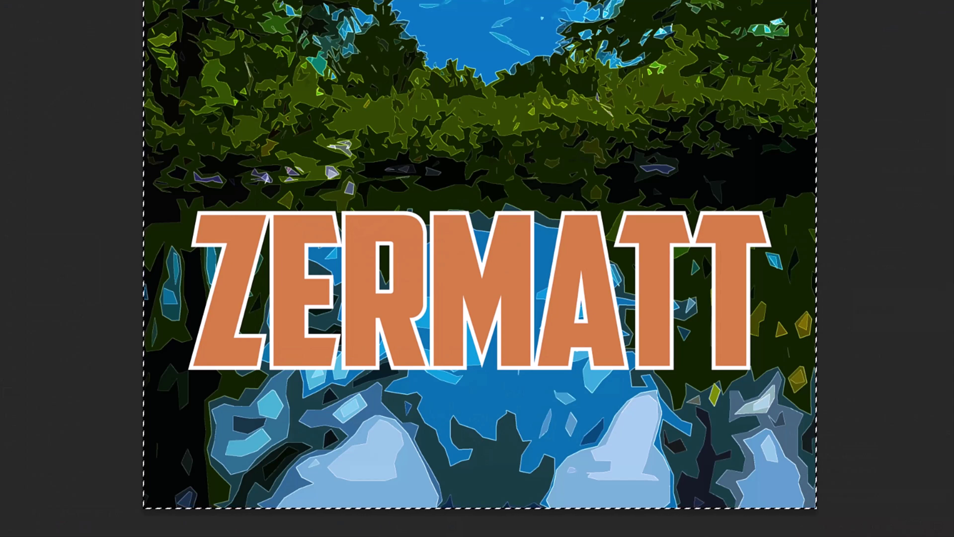
key("ctrl+d")
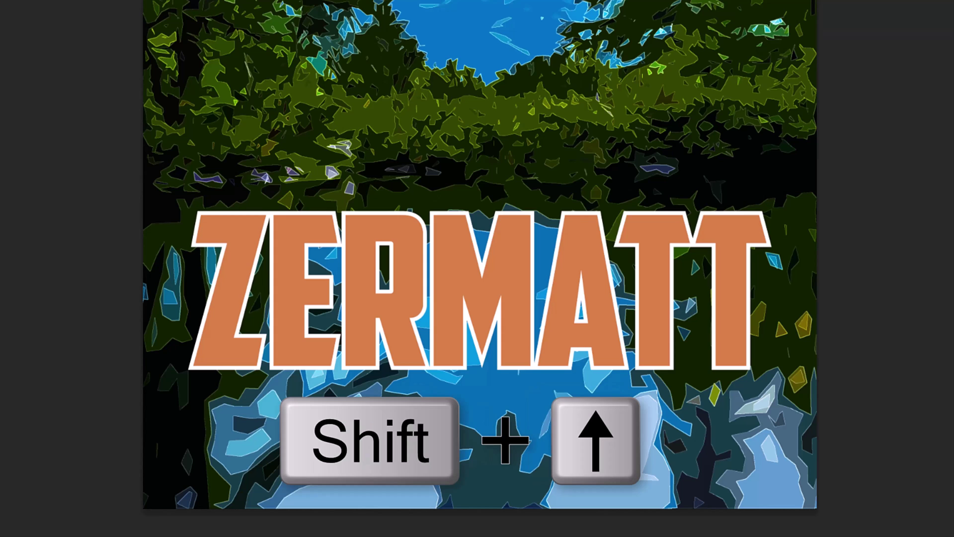
key("shift+Down")
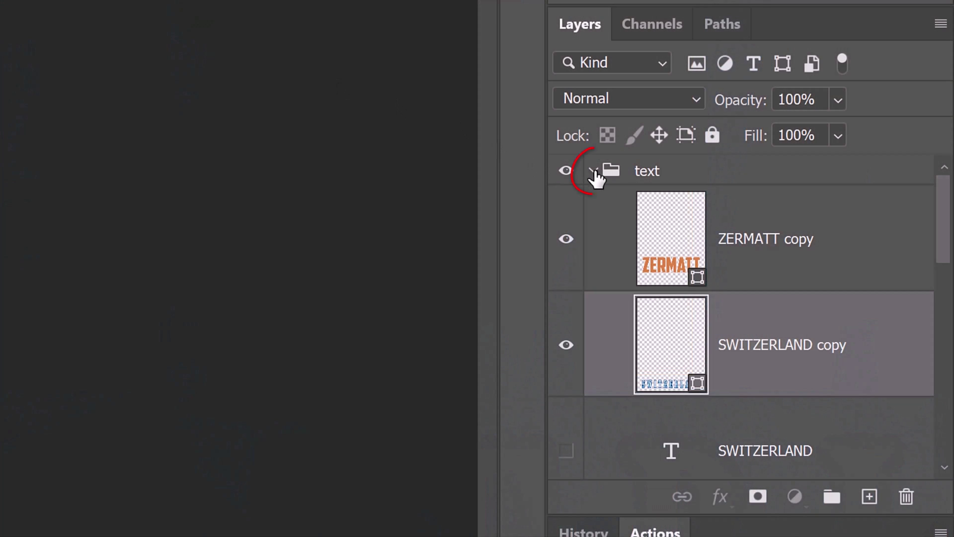
Select the text group through Layer 0 and convert them into one smart object
left_click(594, 172)
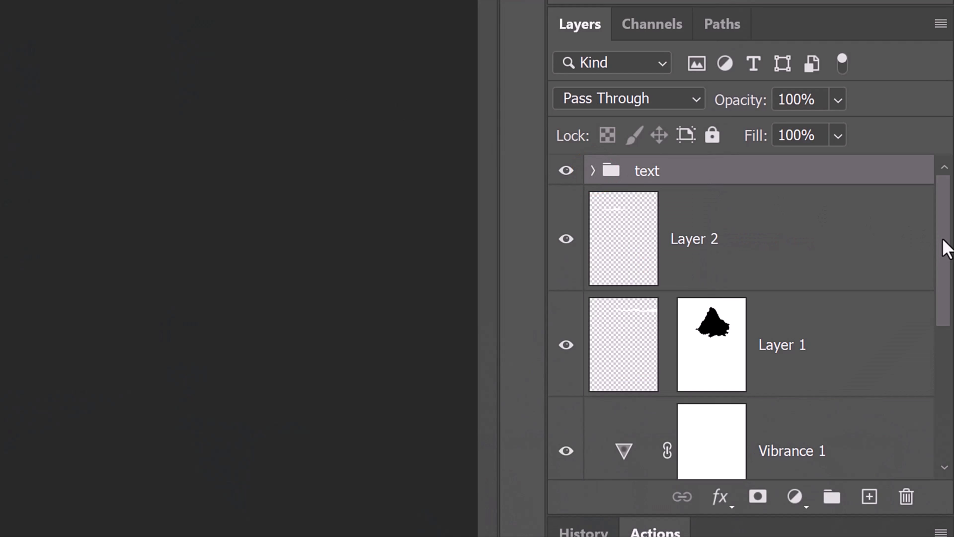
left_click_drag(944, 250, 937, 469)
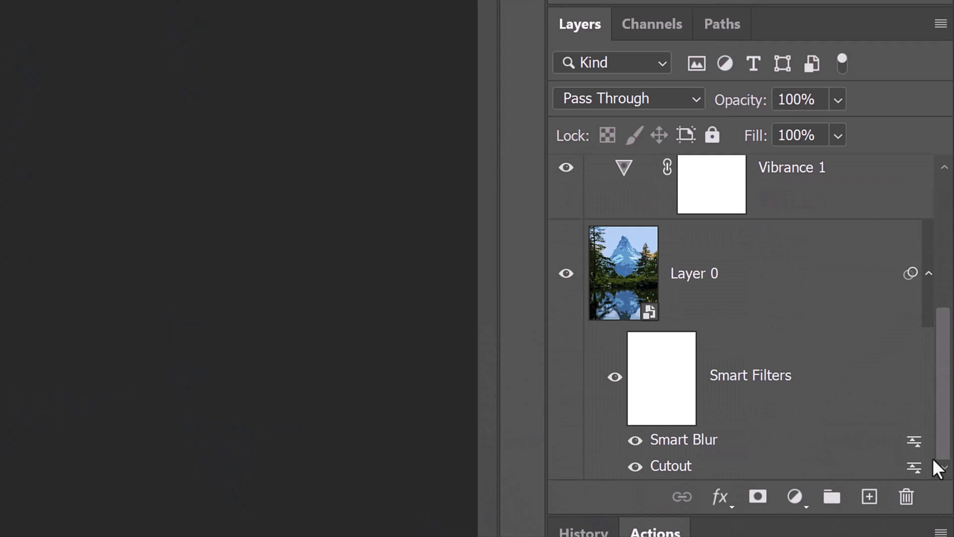
left_click(796, 298, "shift")
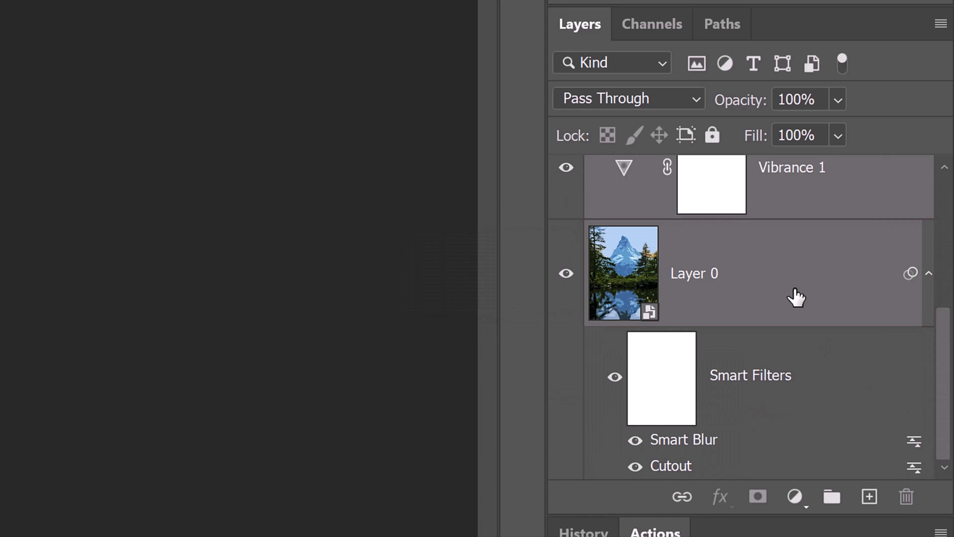
left_click(940, 23)
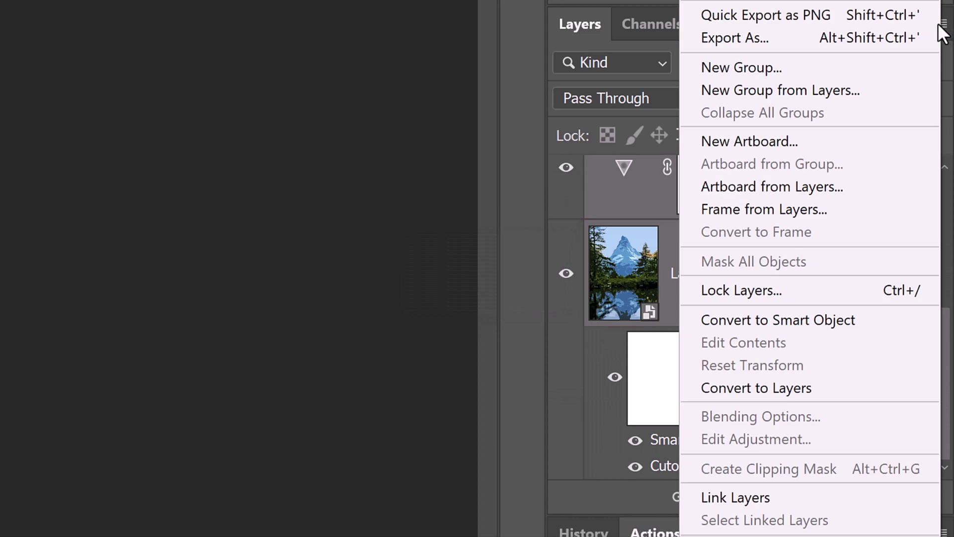
left_click(775, 318)
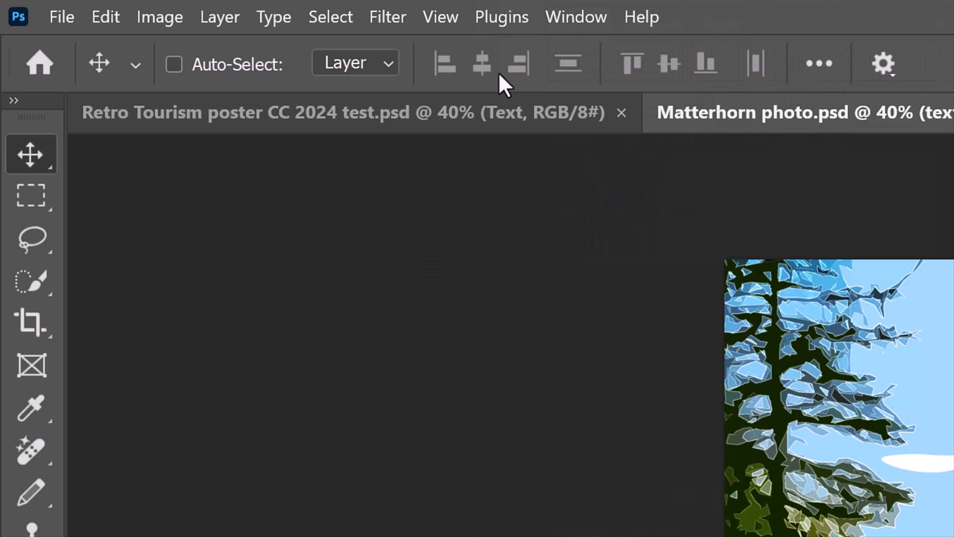
Apply the Texturizer filter with Sandstone texture, Scaling 200% and Relief 3
left_click(389, 17)
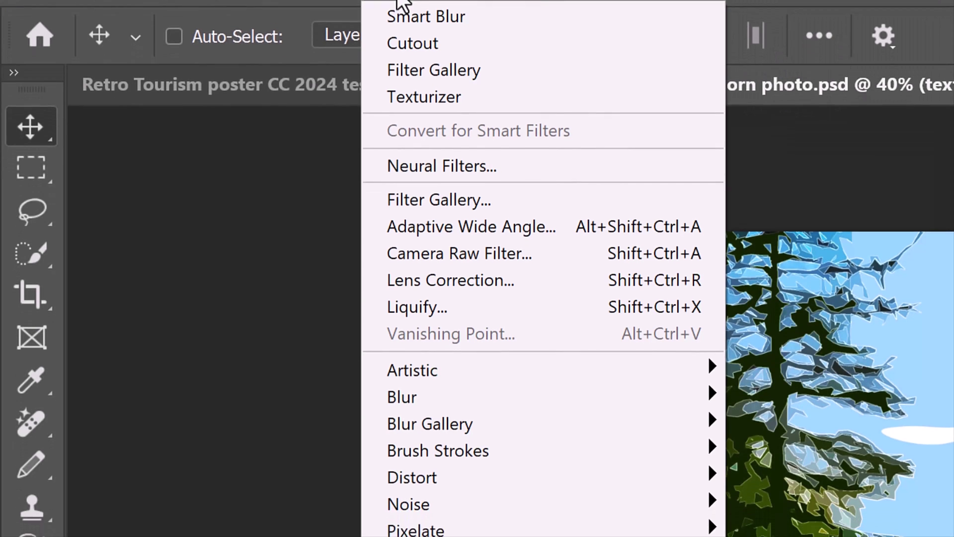
mouse_move(414, 344)
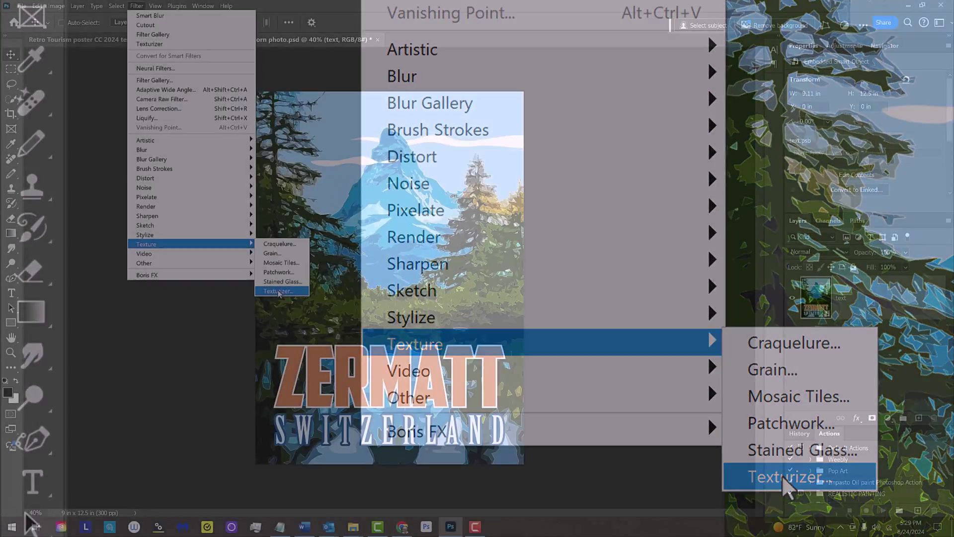
left_click(785, 479)
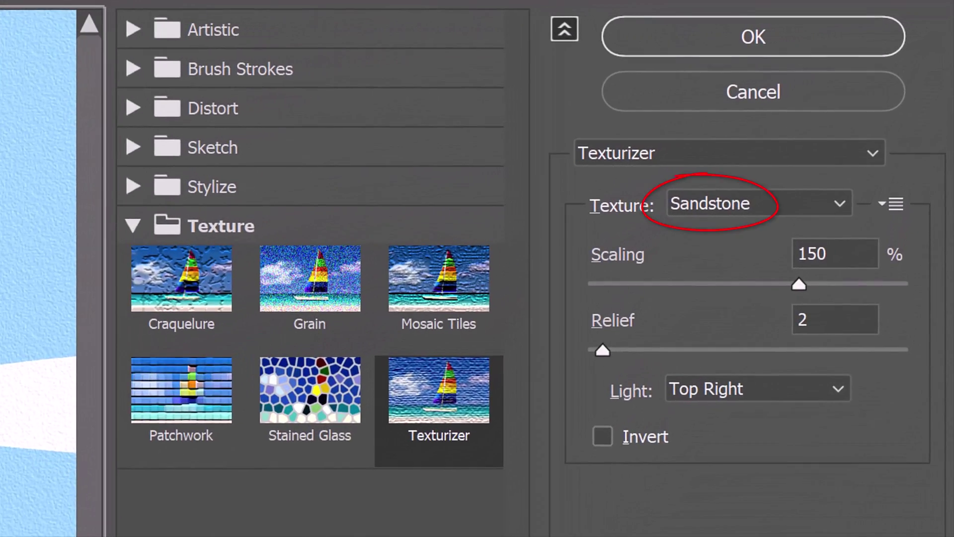
left_click(820, 320)
type("3")
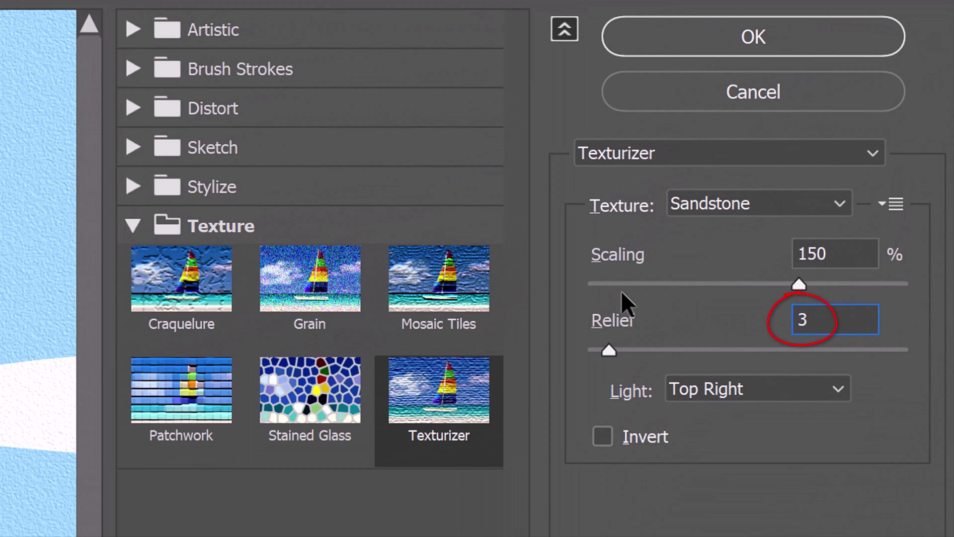
left_click(861, 254)
type("200")
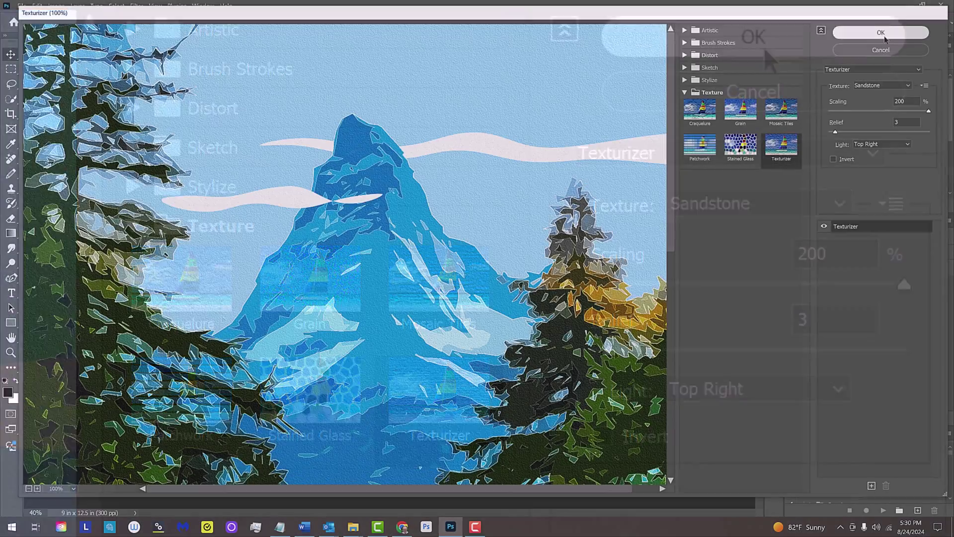
left_click(884, 36)
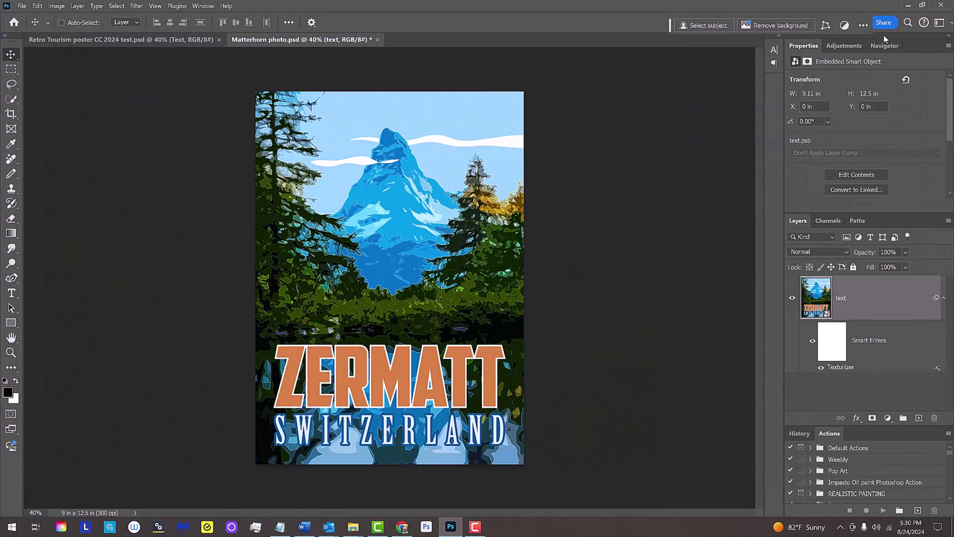